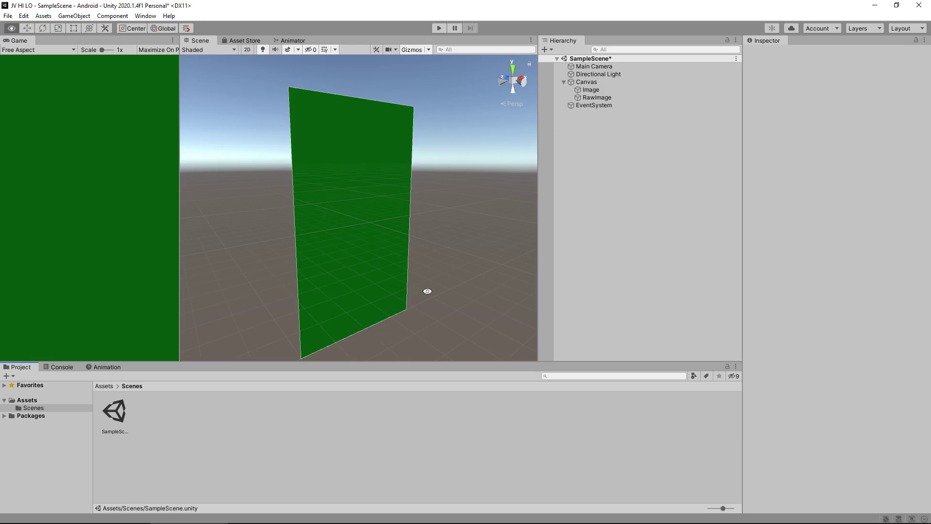
- Select CARDS, ClothTexture, DealButton, HiButton and LoButton in Tutorial 02 and drag them into Unity's Project panel
key(alt+Tab)
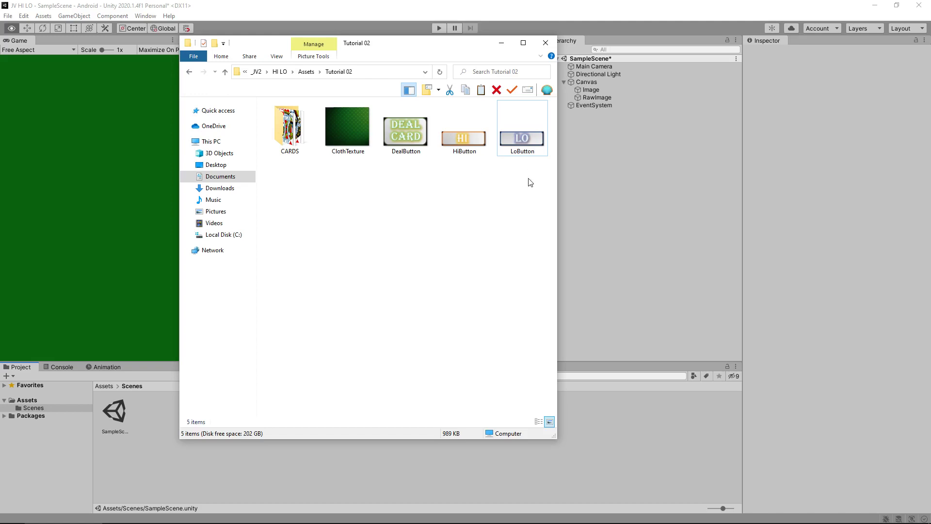
drag(528, 178, 158, 417)
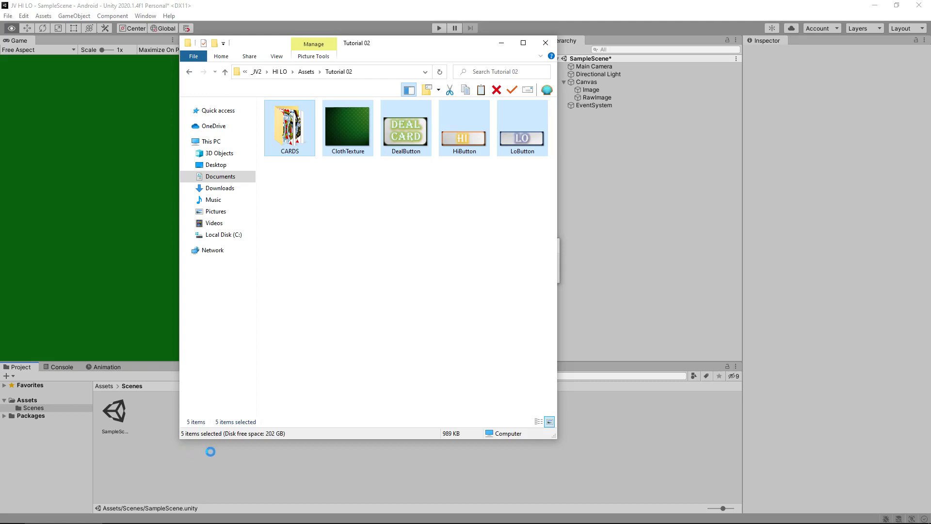
- Browse the imported card images in Scenes > CARDS, then return to the top-level Assets folder
click(242, 454)
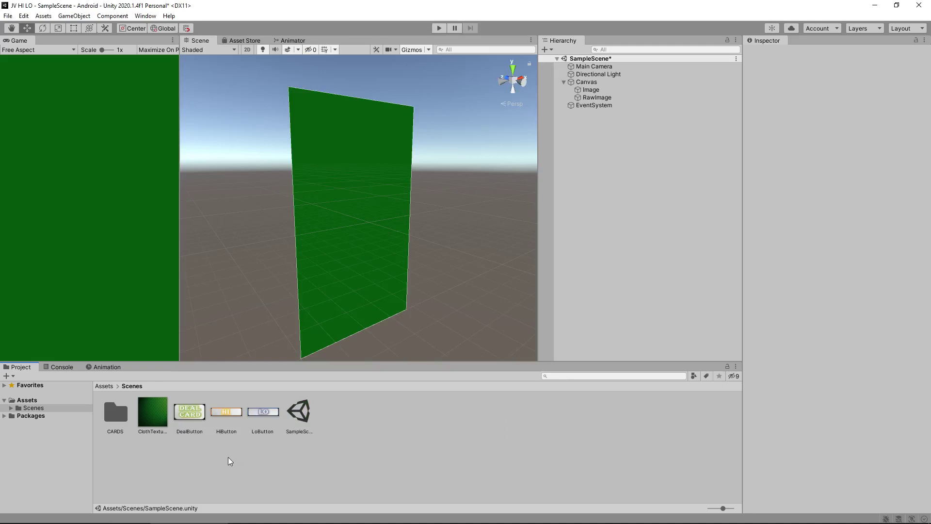
click(11, 409)
click(41, 416)
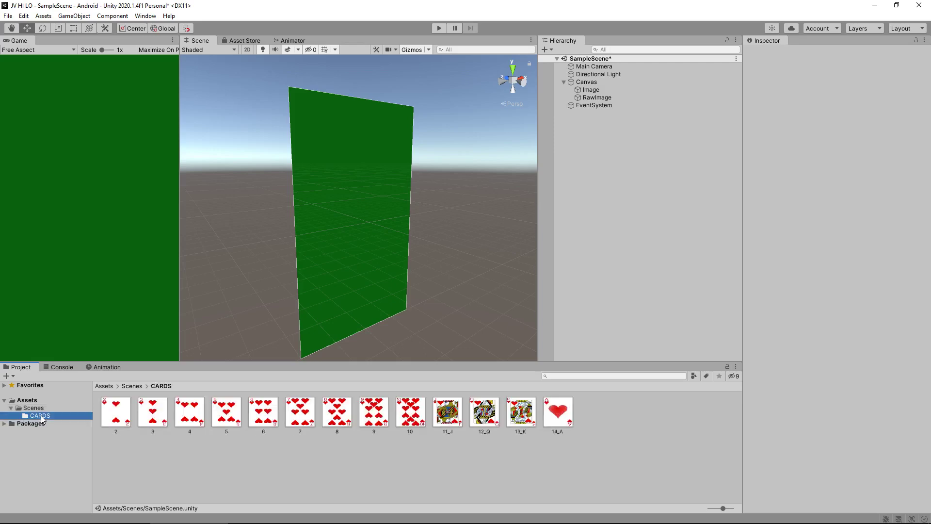
click(34, 408)
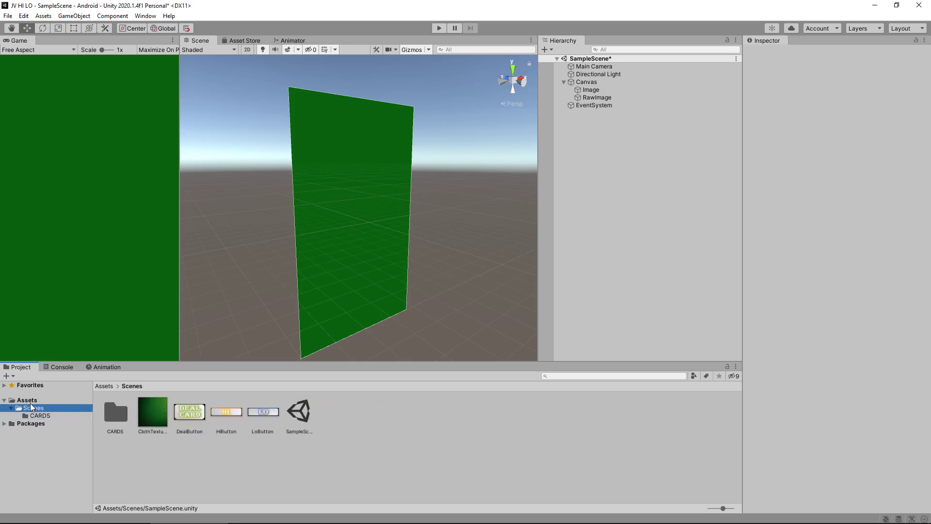
click(31, 402)
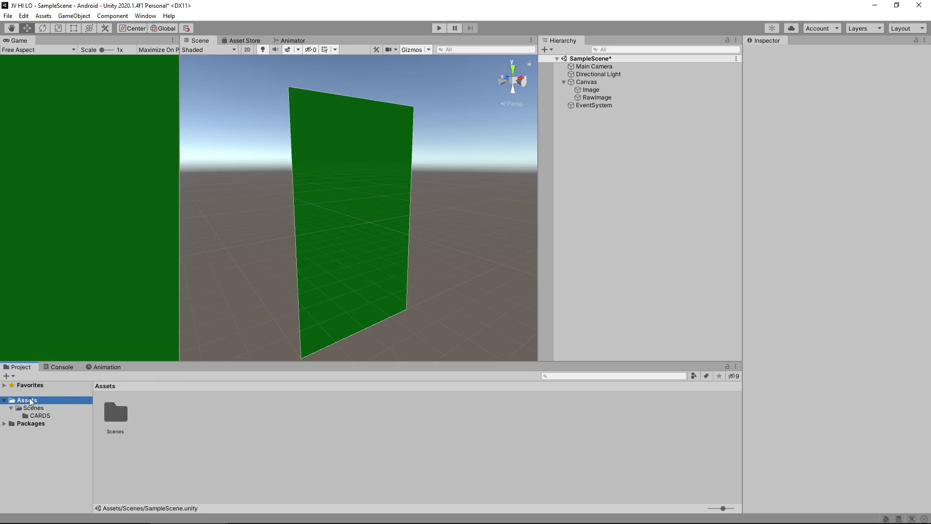
- Create a new folder named 'Textures' under Assets
right_click(181, 417)
mouse_move(262, 160)
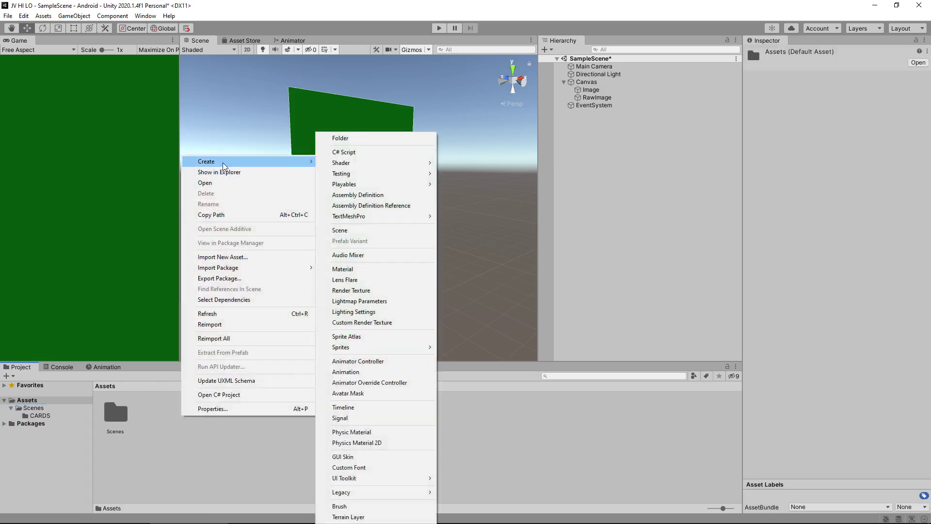
click(335, 139)
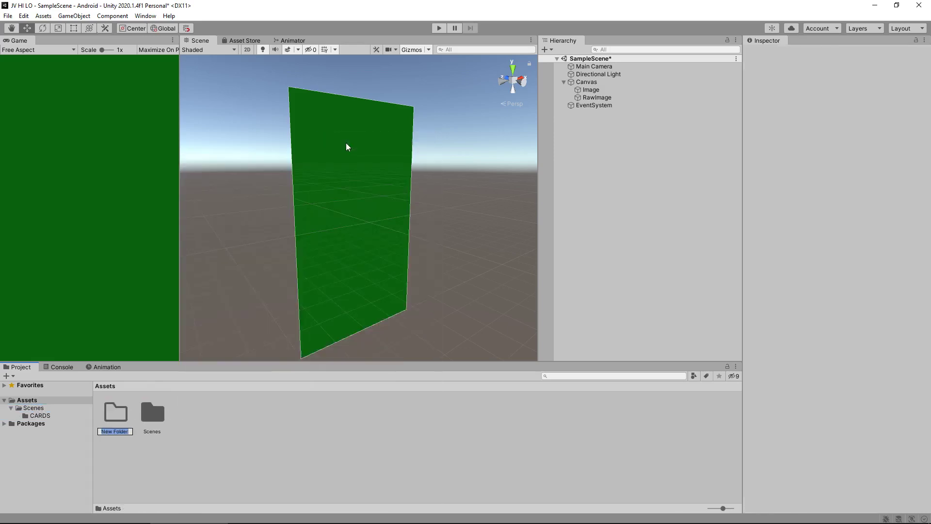
text(Textures)
key(Return)
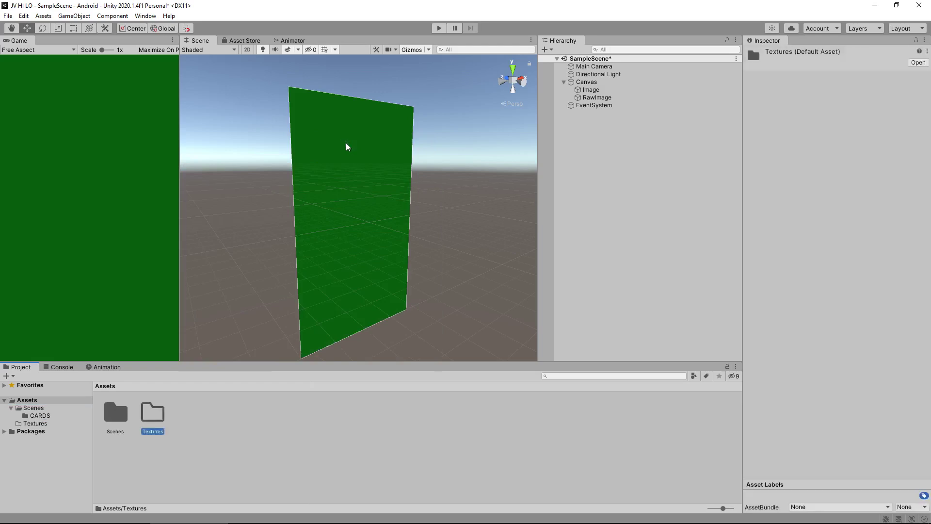
key(Return)
click(199, 426)
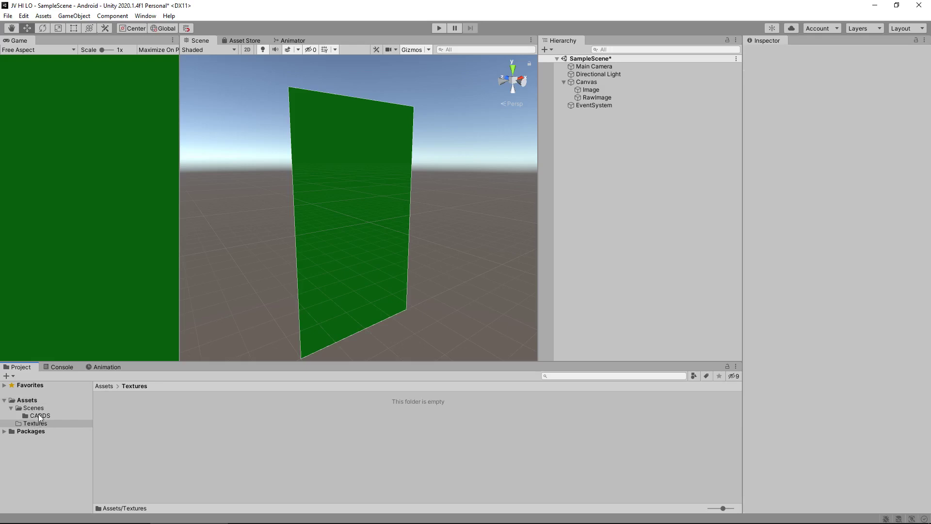
- Move CARDS, ClothTexture, DealButton, HiButton and LoButton into the Textures folder
mouse_move(38, 413)
mouse_down()
mouse_move(63, 412)
mouse_move(94, 458)
mouse_move(90, 442)
mouse_move(145, 448)
mouse_move(32, 427)
mouse_up()
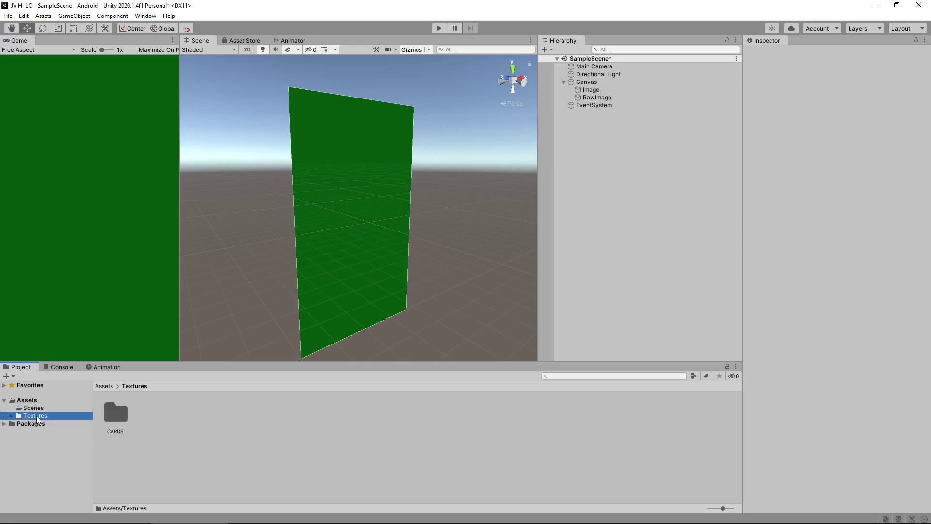
click(40, 408)
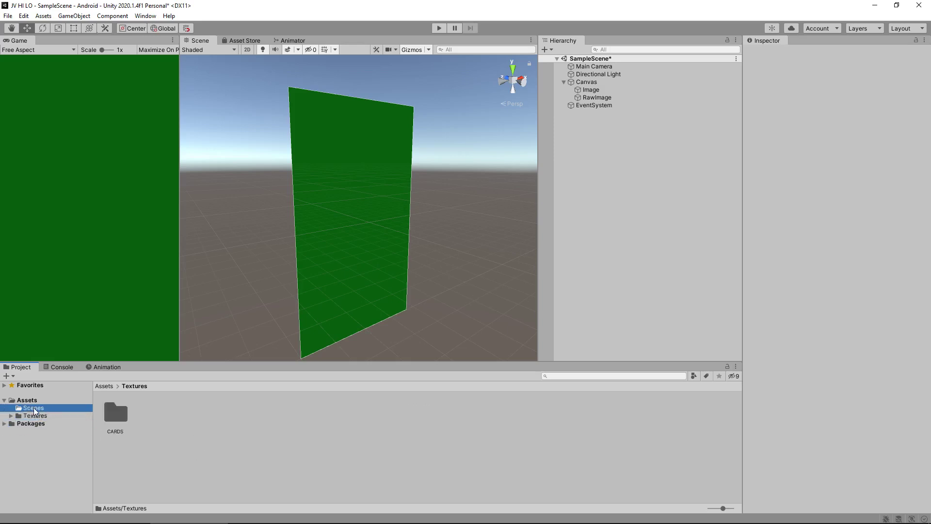
click(229, 458)
click(127, 412)
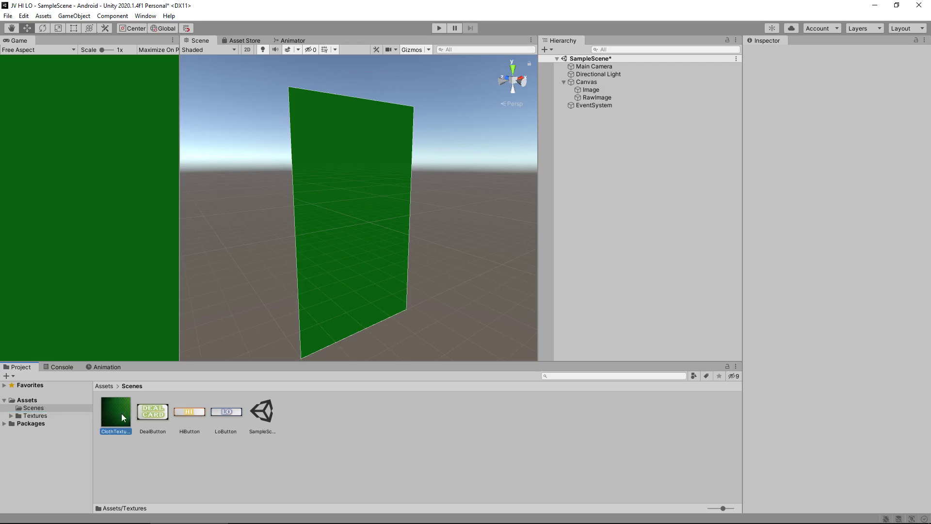
ctrl+click(155, 415)
ctrl+click(189, 415)
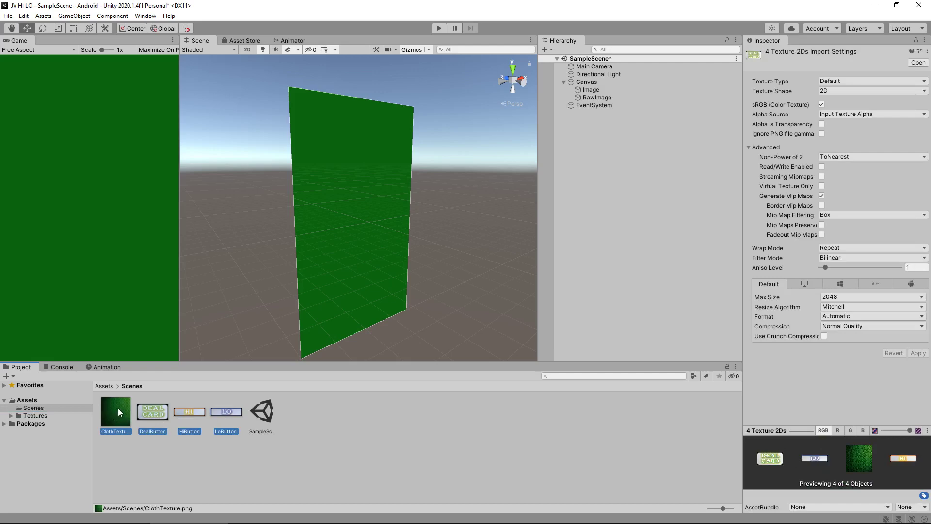
drag(118, 408, 37, 417)
click(41, 415)
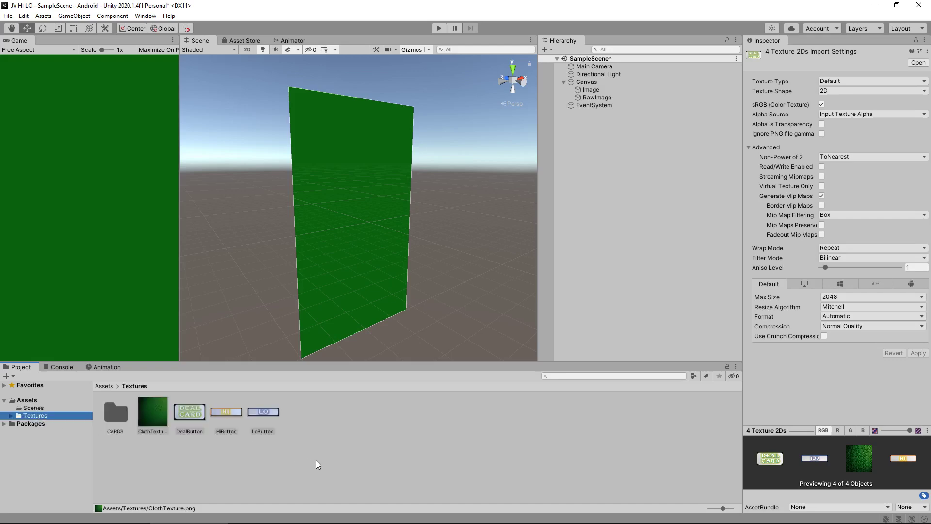
click(306, 443)
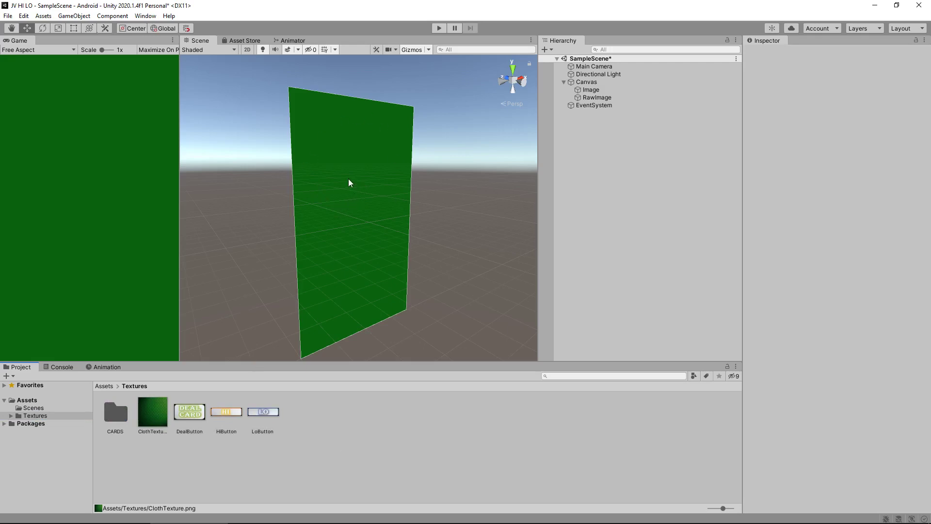
- Rename the RawImage object to 'Background'
click(598, 99)
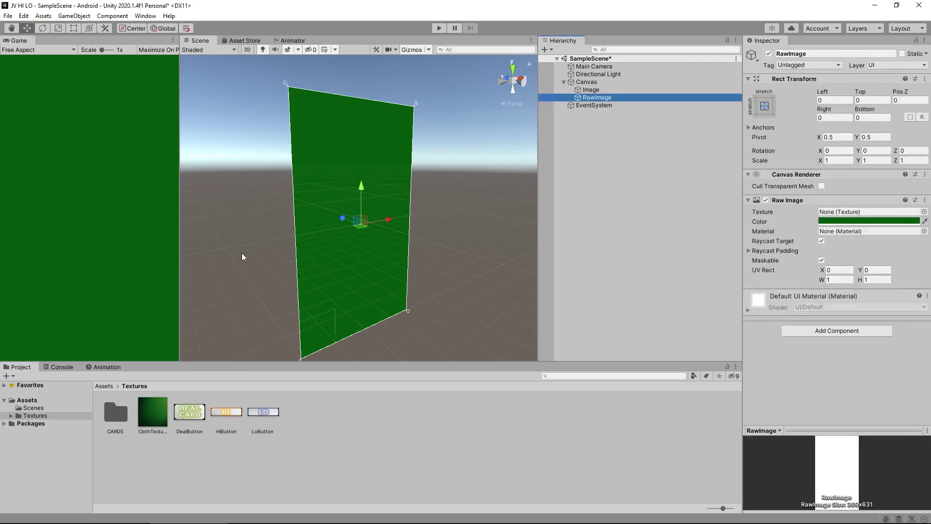
right_click(597, 99)
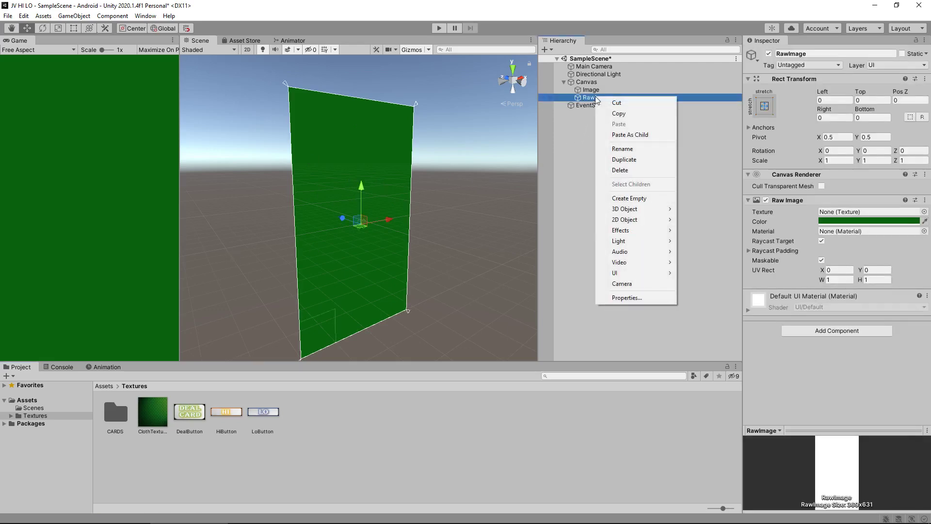
click(605, 149)
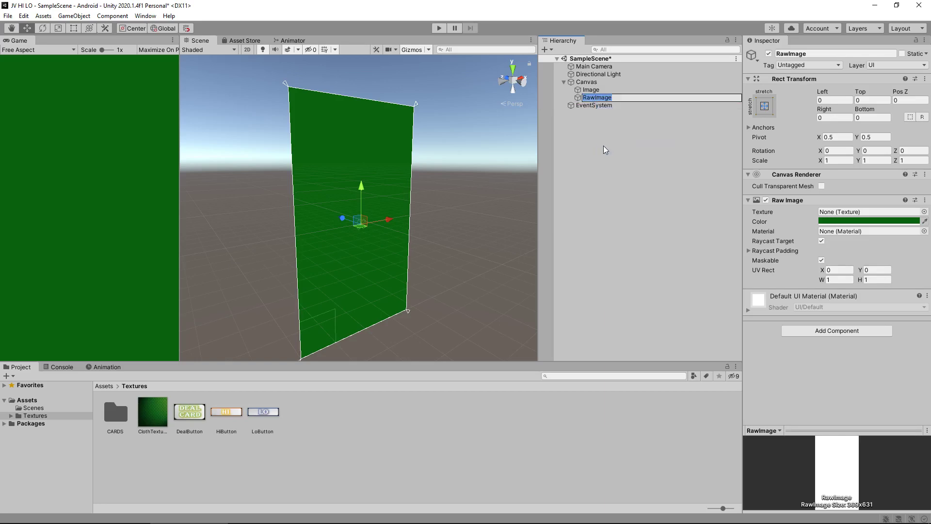
text(Background)
key(Return)
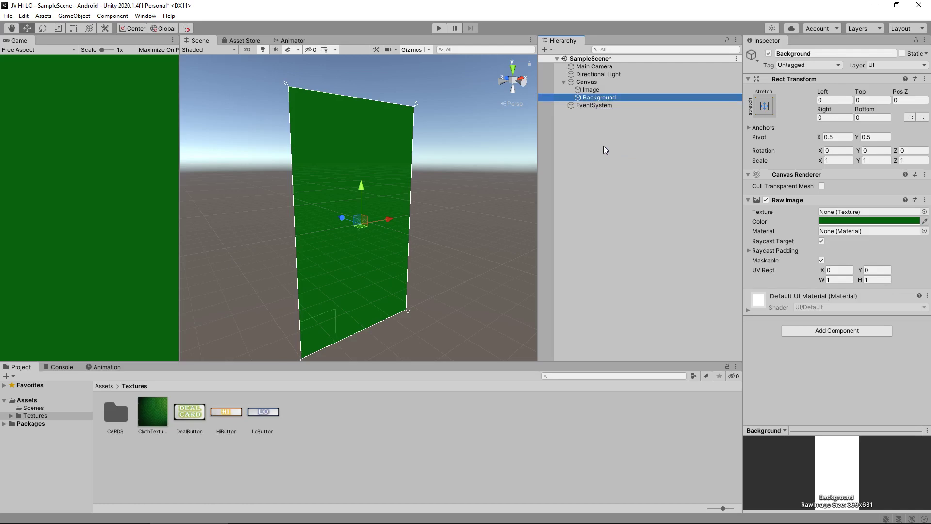
- Set Background's colour to white (FFFFFF) and assign ClothTexture as its texture
click(867, 222)
drag(866, 283, 834, 266)
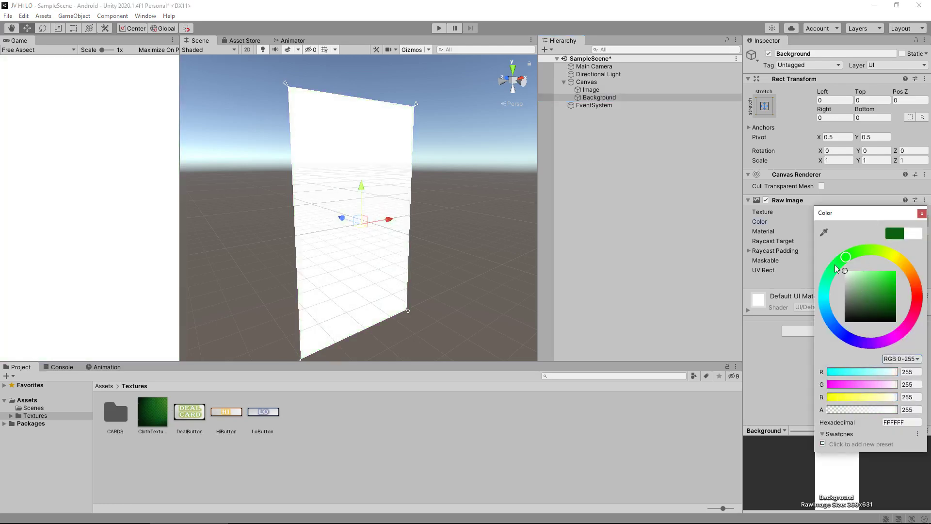
click(921, 213)
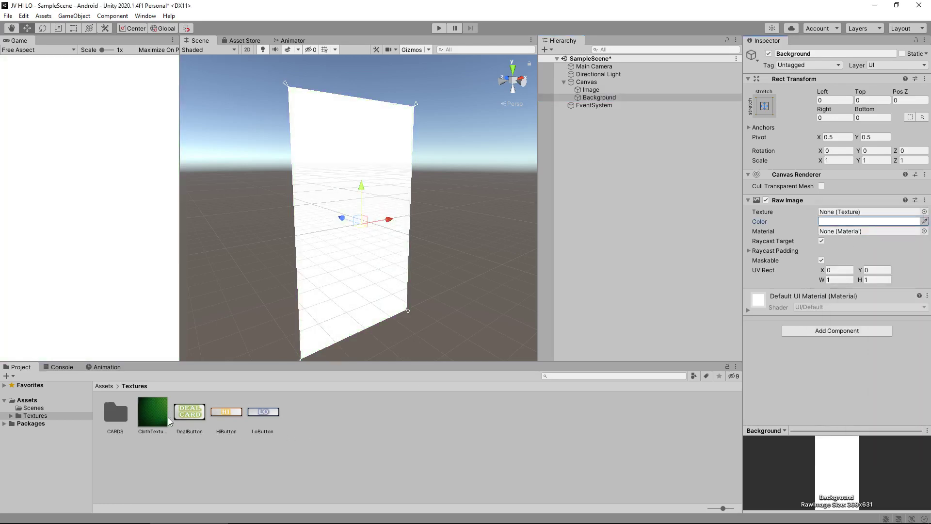
drag(167, 420, 863, 216)
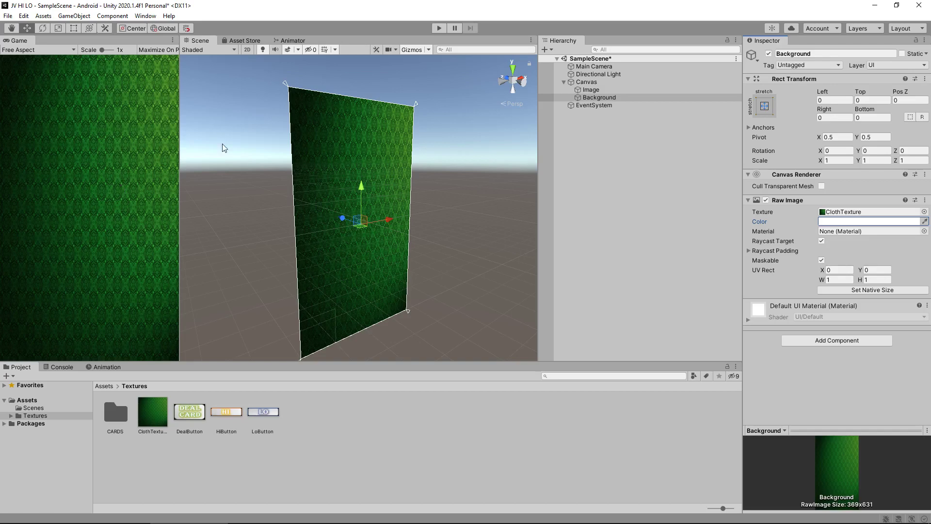
- Select the Image object and move it left along X to Pos X -330.25
click(597, 91)
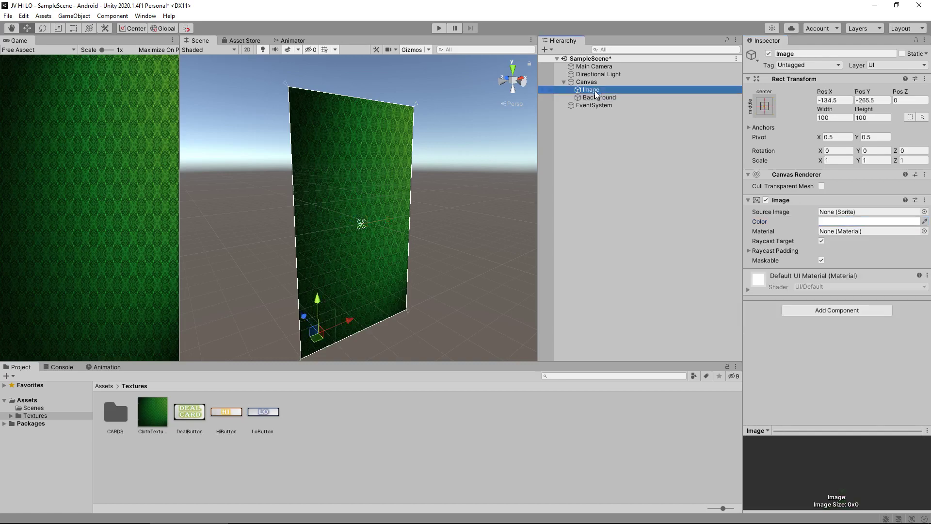
middle_drag(488, 194, 410, 214)
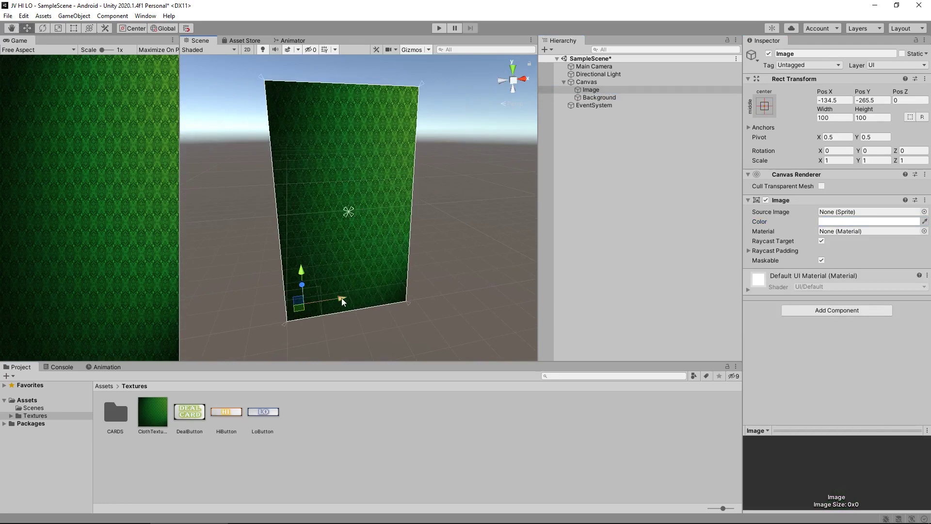
drag(343, 301, 279, 306)
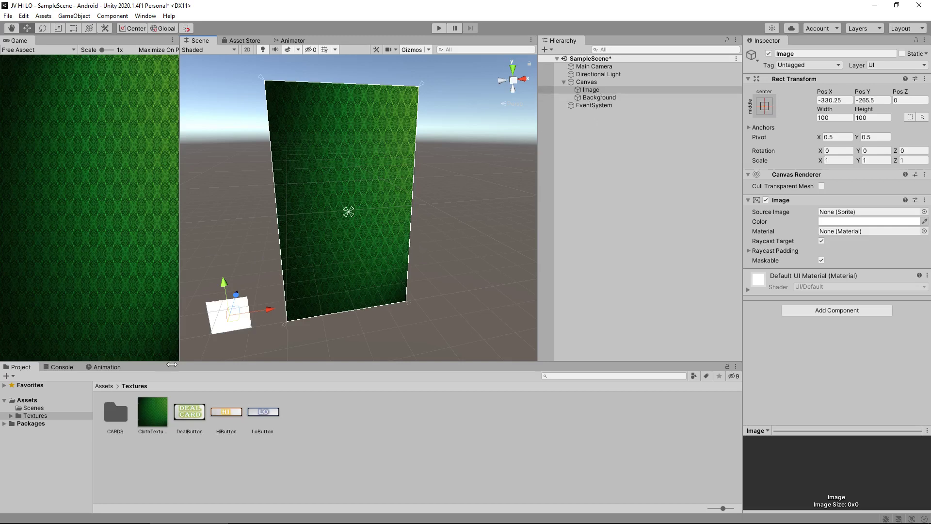
- Open the CARDS folder and try dropping the card 2 texture onto the Image object
double_click(121, 418)
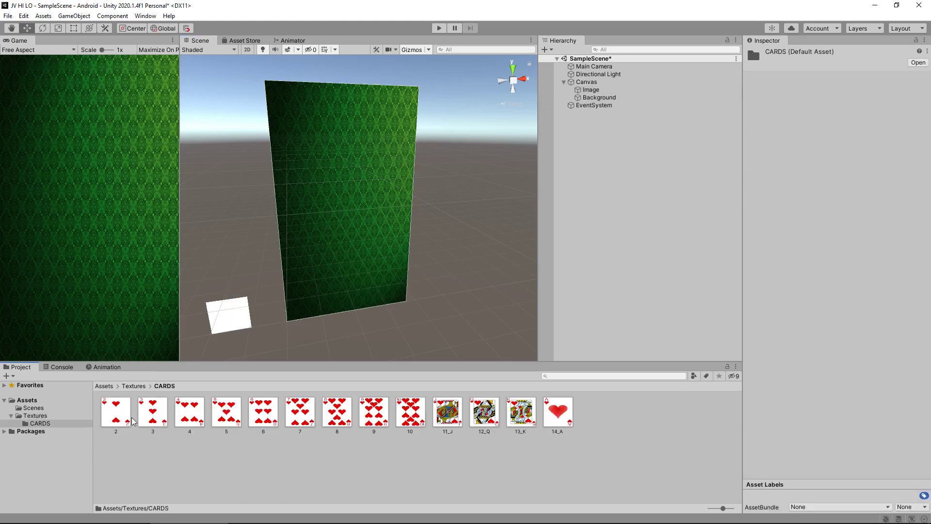
drag(121, 409, 588, 92)
drag(121, 416, 853, 214)
click(109, 413)
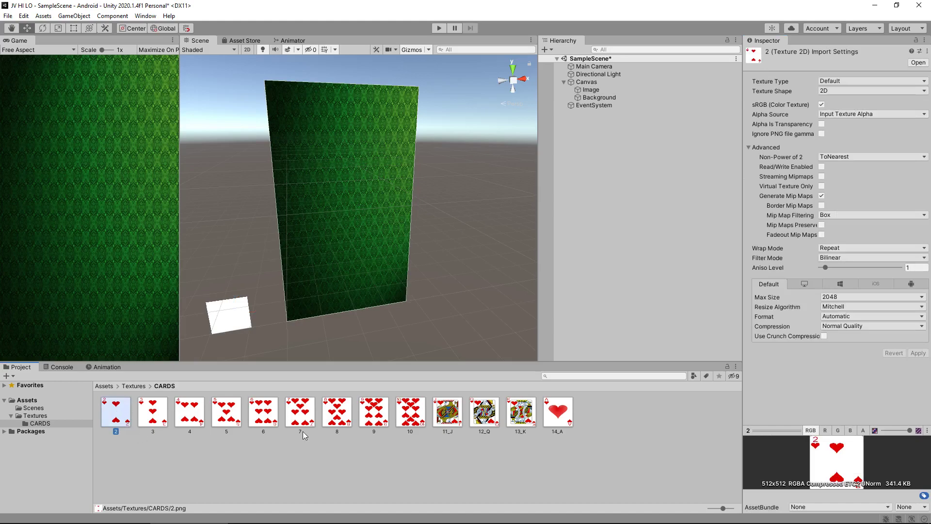
click(235, 313)
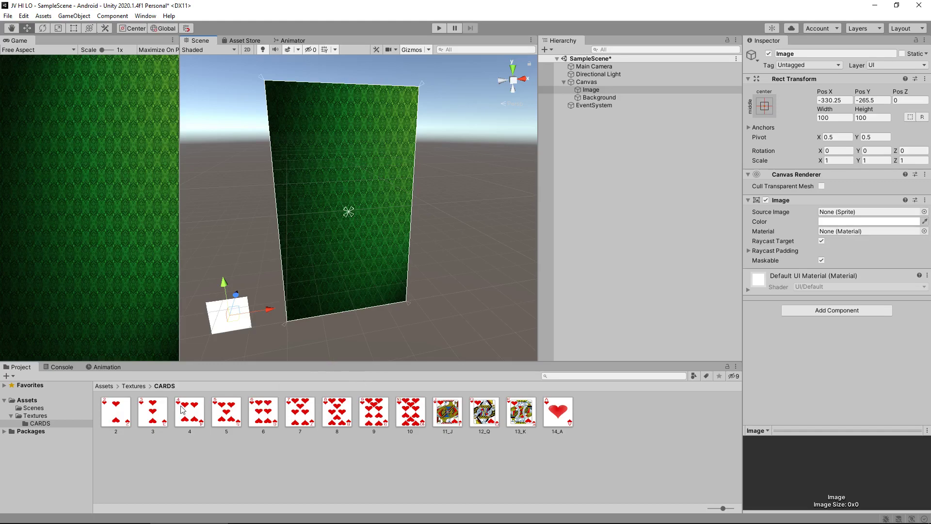
- Set all 13 card textures, 2 through 14_A, to Texture Type Sprite (2D and UI) and apply
click(116, 421)
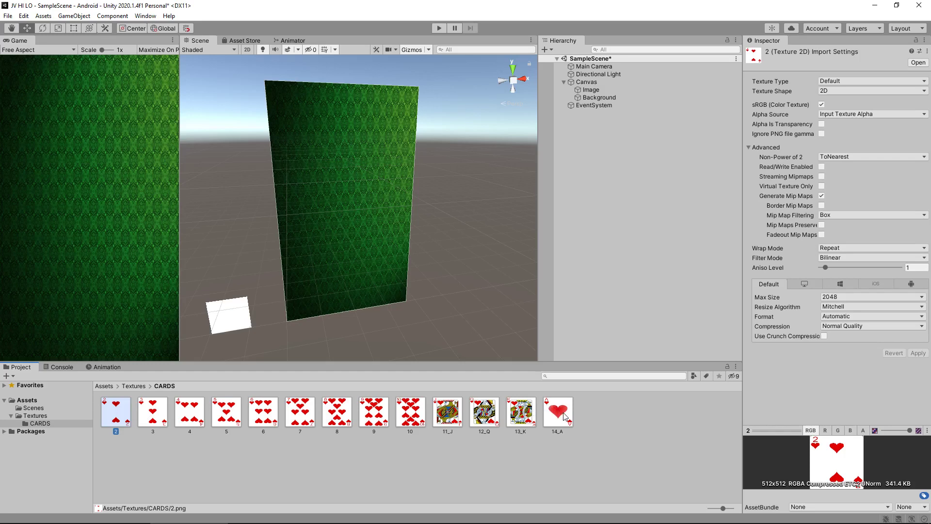
shift+click(563, 414)
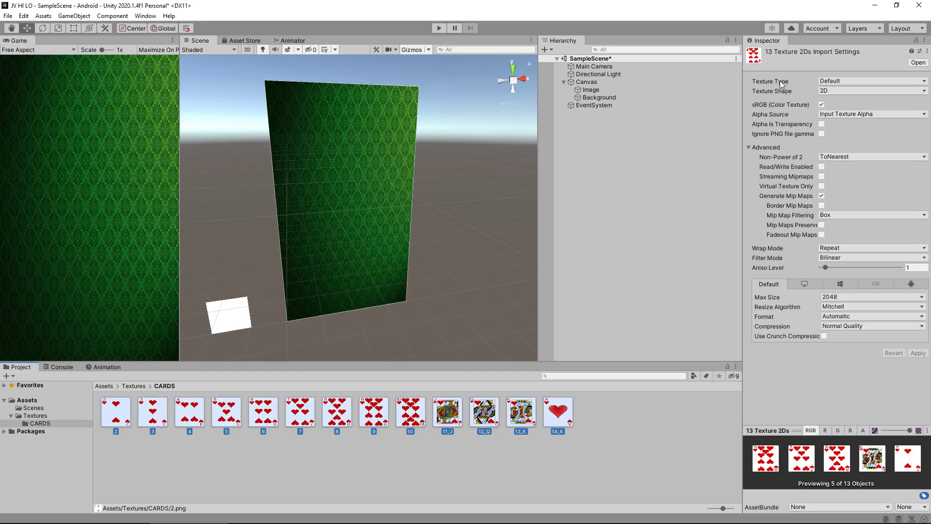
click(849, 80)
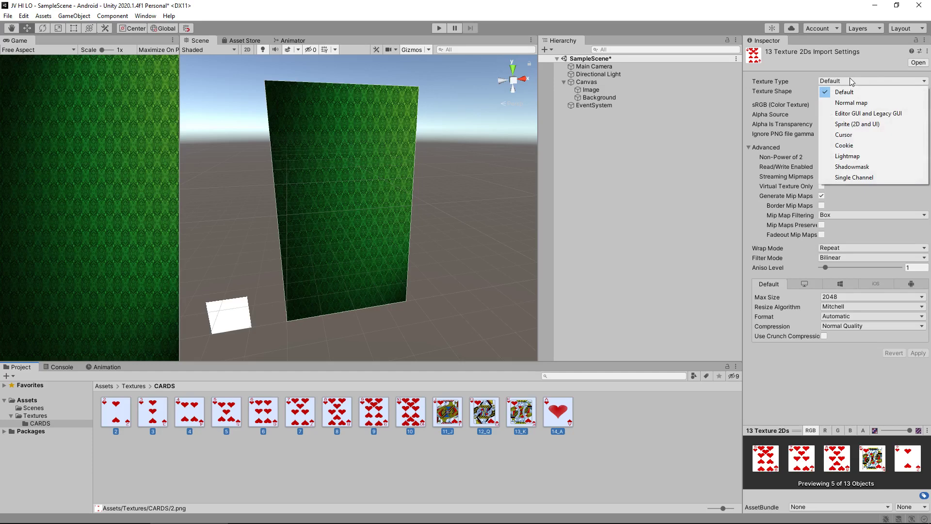
click(873, 125)
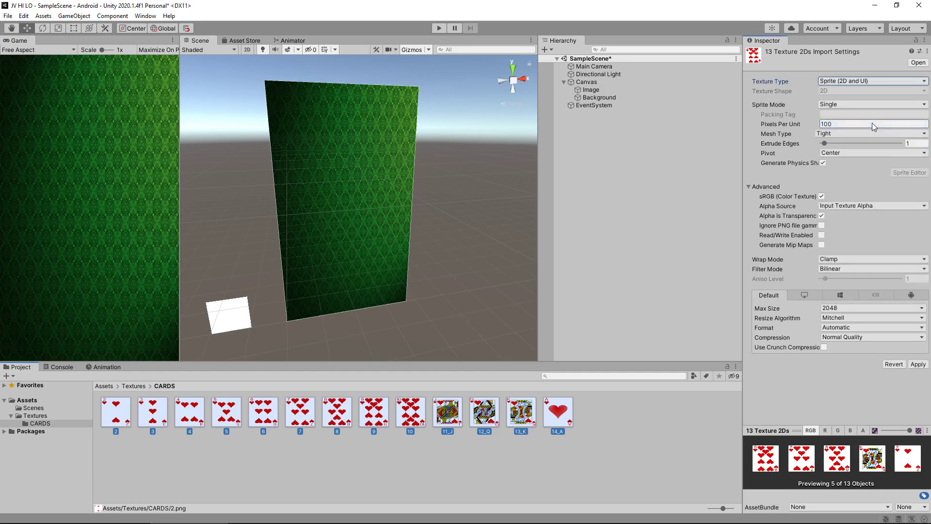
click(918, 364)
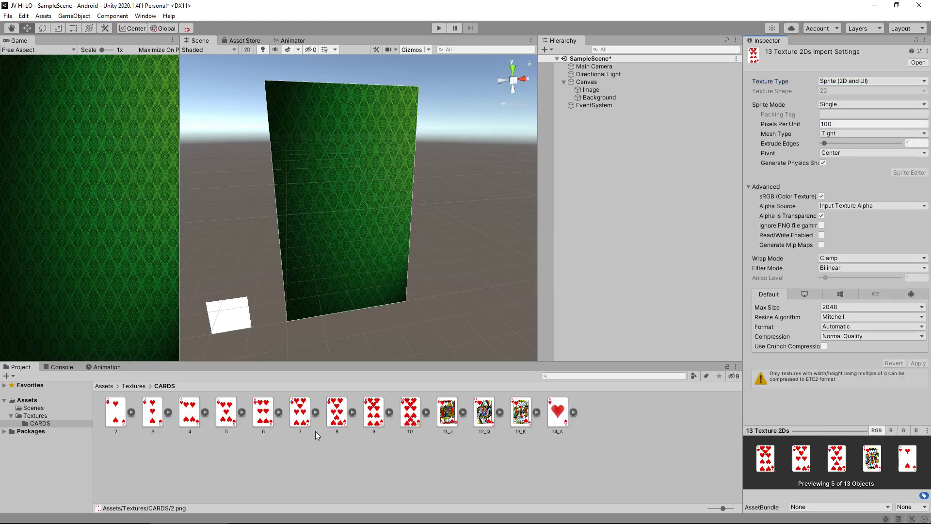
click(281, 449)
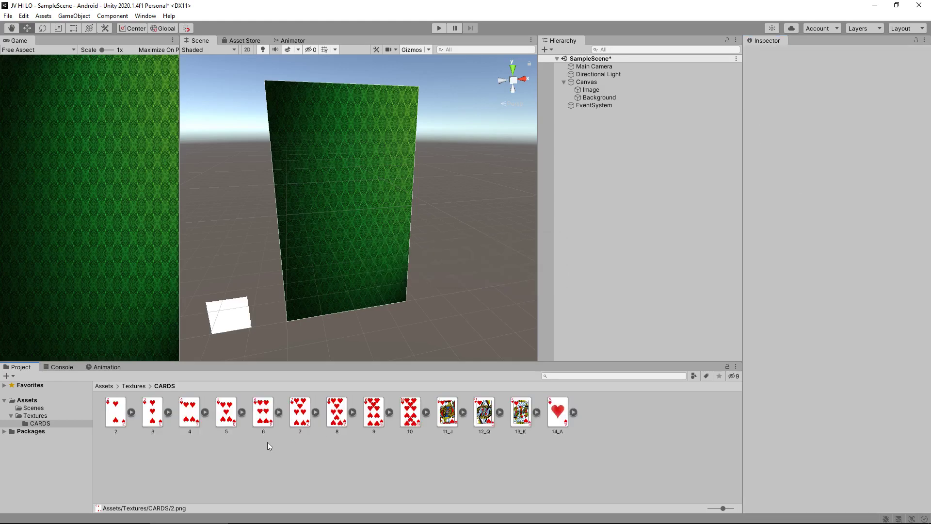
- Assign the card 2 sprite as the Image's Source Image, then zoom and orbit to view it
click(238, 330)
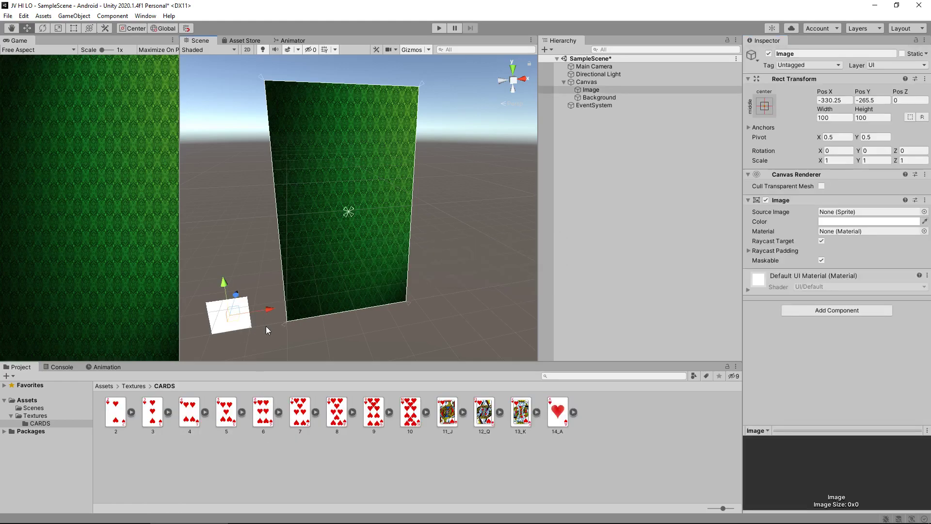
drag(115, 416, 836, 216)
scroll(226, 310, up, 4)
scroll(379, 245, down, 5)
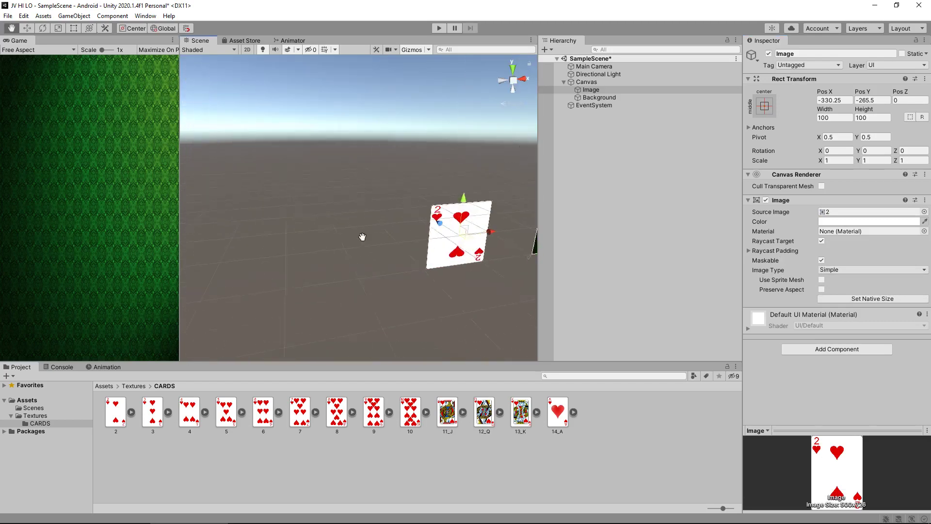
middle_drag(378, 244, 340, 248)
scroll(328, 247, up, 5)
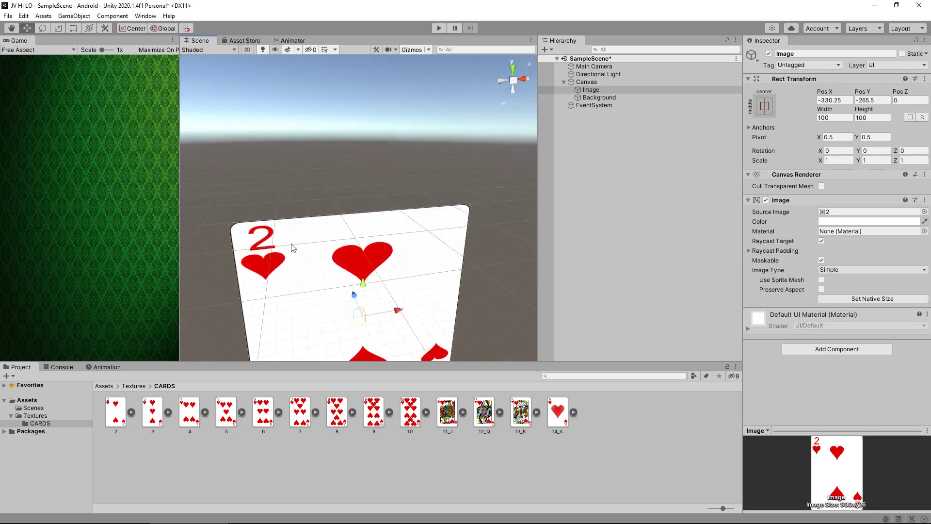
scroll(375, 249, up, 3)
scroll(329, 266, down, 4)
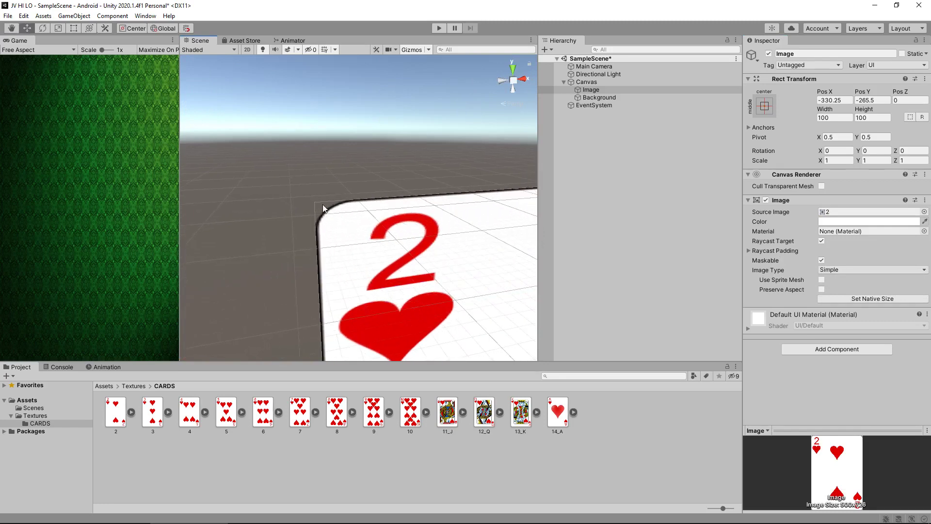
scroll(354, 202, down, 5)
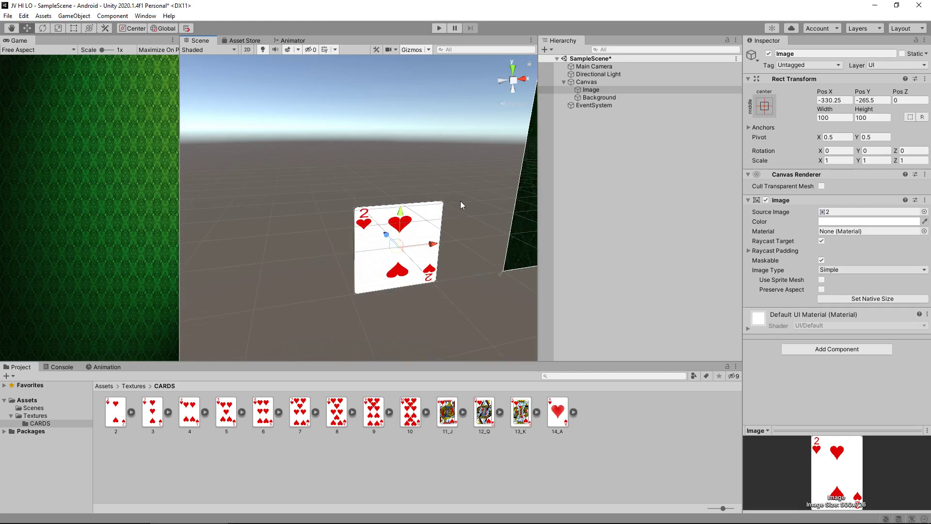
alt+drag(464, 184, 387, 195)
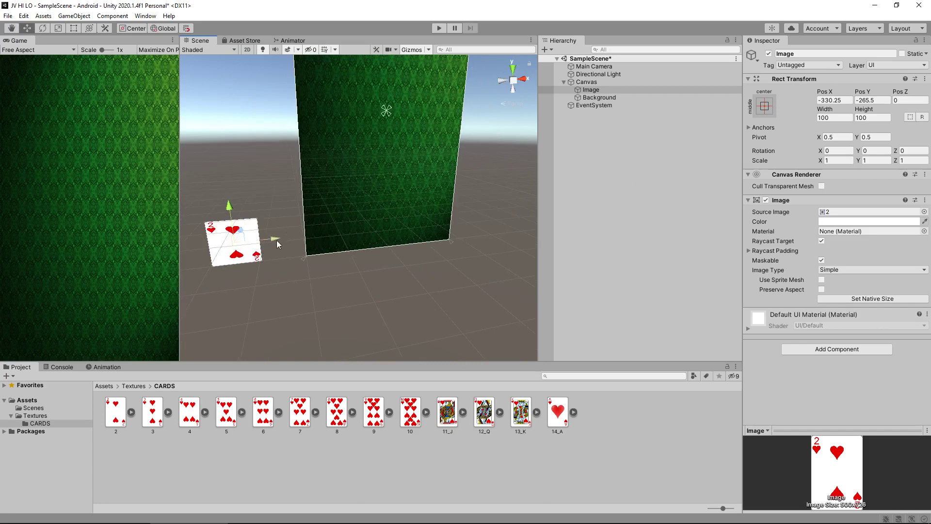
- Move the 2 of hearts card right onto the green cloth and place Background above Image in the Hierarchy
drag(276, 240, 398, 232)
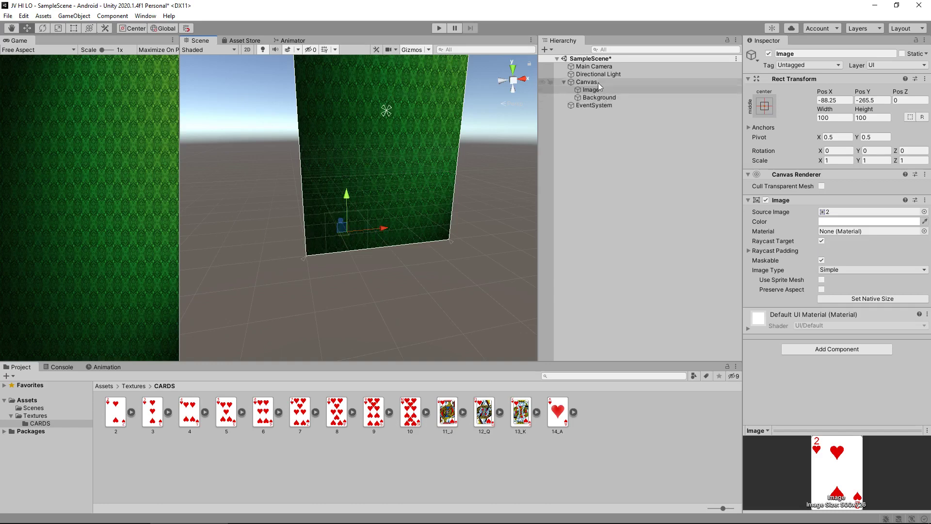
click(595, 100)
drag(596, 99, 599, 90)
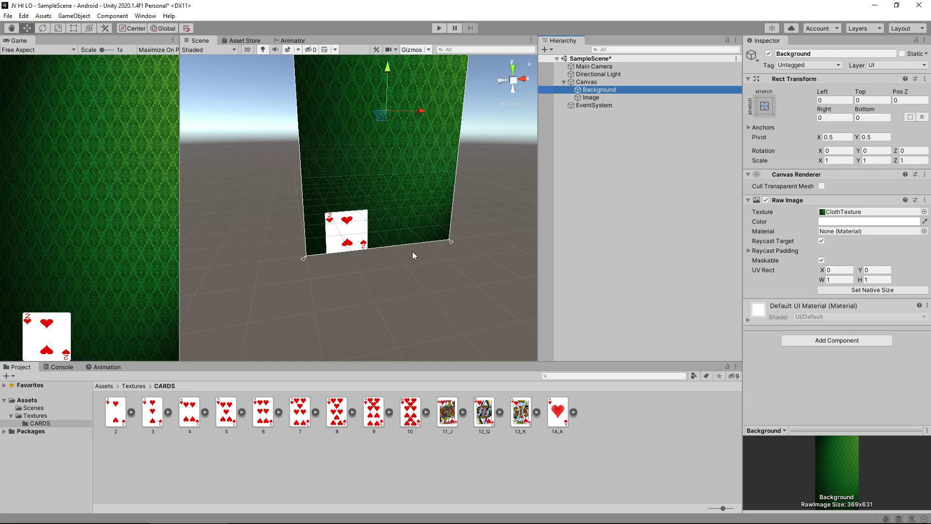
- Move the card up and resize it with the Rect Tool to about 197.76 × 224.51
click(593, 98)
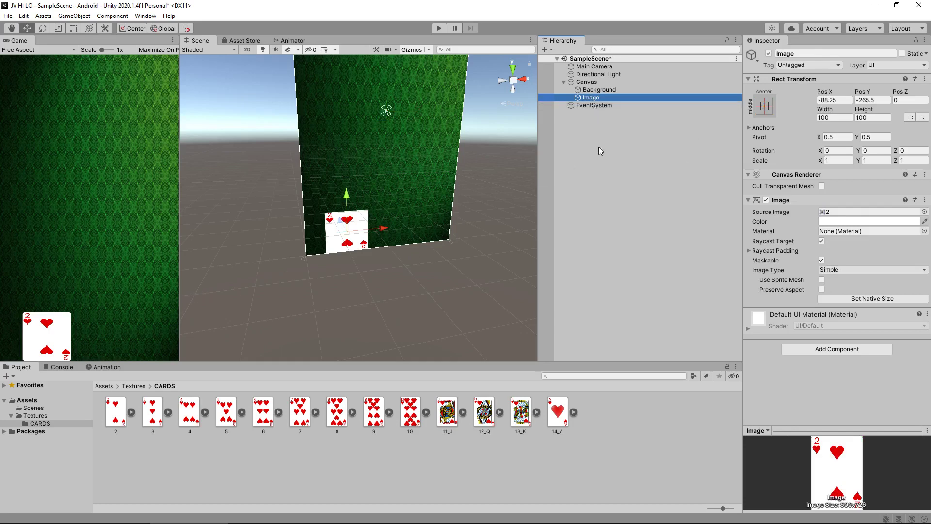
drag(352, 194, 360, 86)
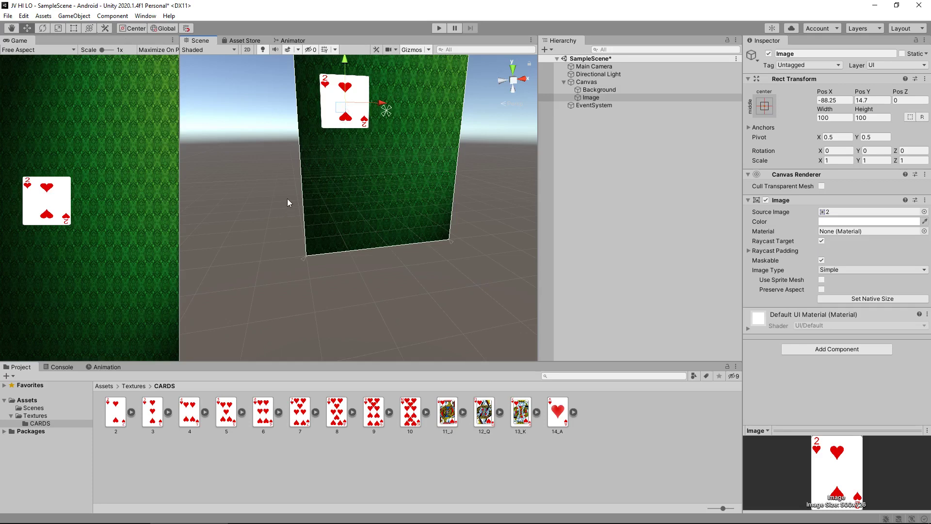
click(74, 29)
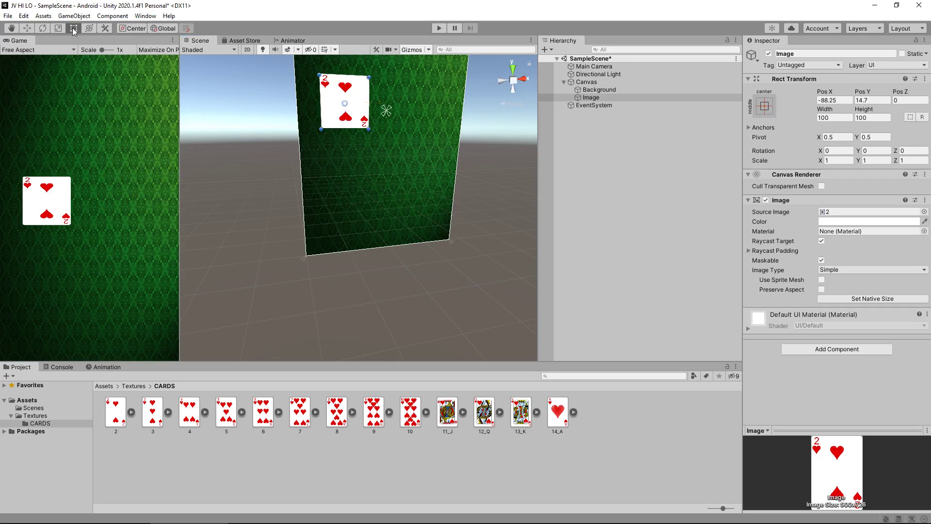
middle_drag(459, 166, 437, 209)
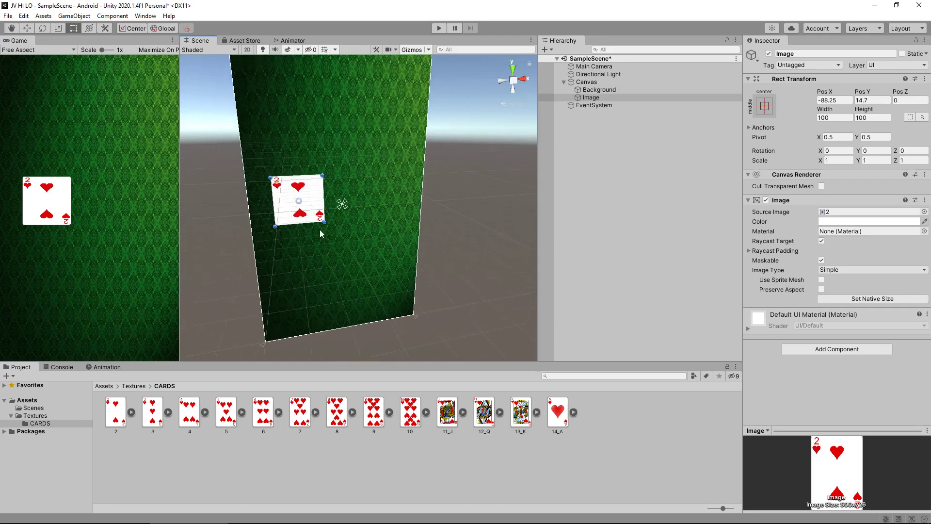
mouse_move(324, 222)
mouse_down()
mouse_move(338, 254)
mouse_move(320, 270)
mouse_move(447, 329)
mouse_move(311, 326)
mouse_move(432, 214)
mouse_move(378, 272)
mouse_move(362, 271)
mouse_move(365, 207)
mouse_move(335, 208)
mouse_move(324, 238)
mouse_move(321, 229)
mouse_up()
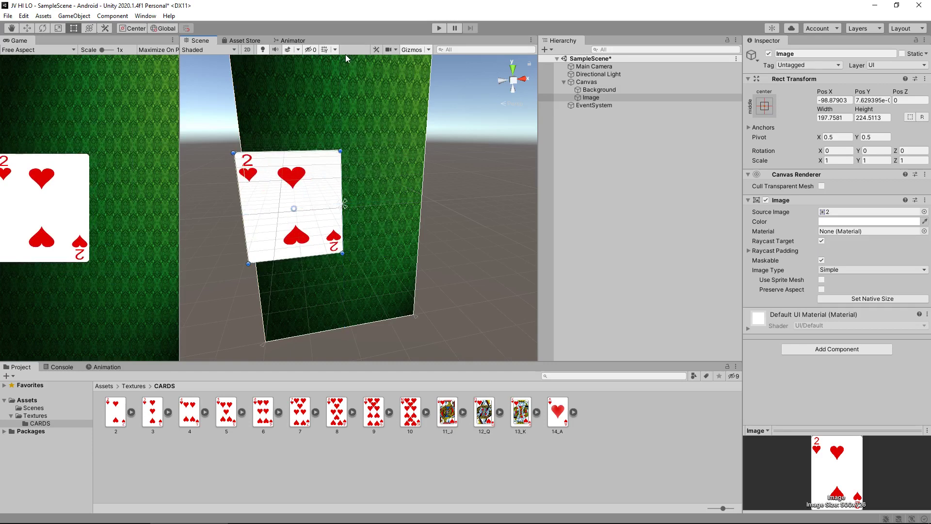
drag(305, 188, 305, 188)
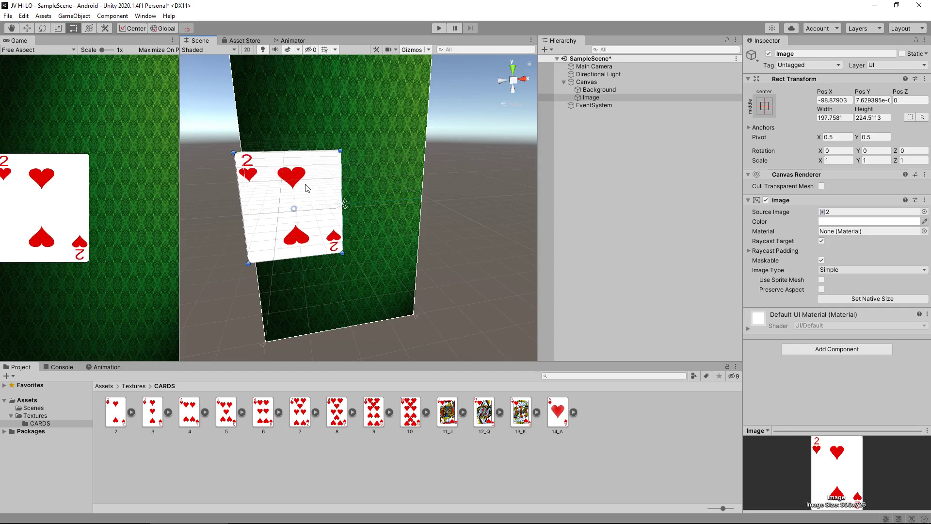
- Set the card's Width to 120 and Height to 180, then nudge it slightly up and right
click(847, 118)
double_click(847, 117)
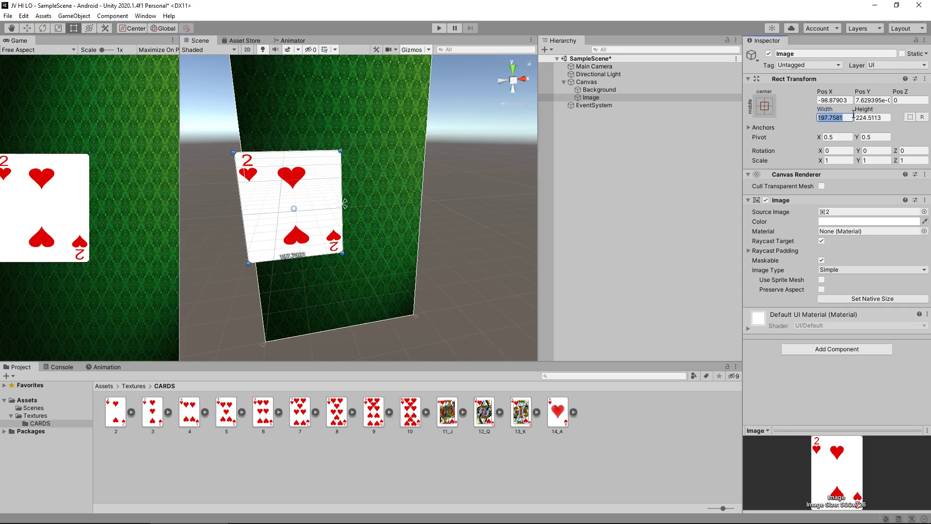
text(70)
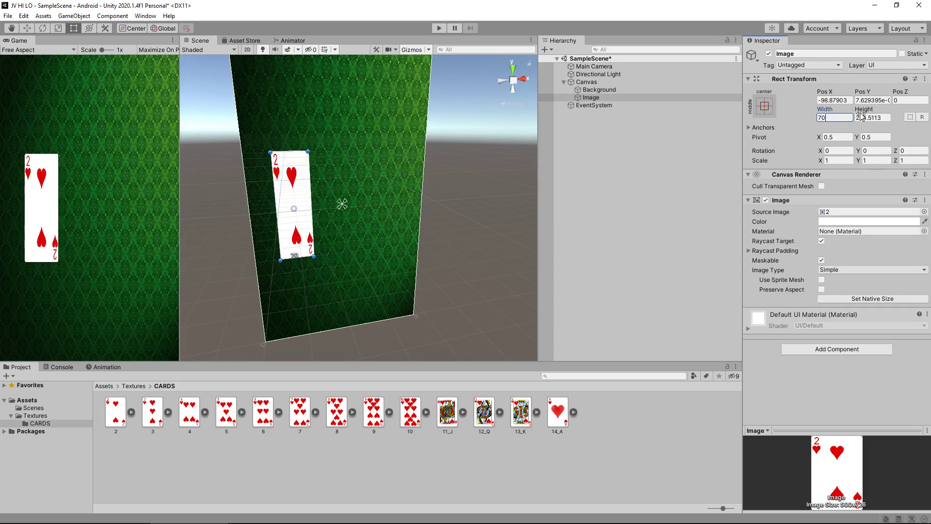
key(BackSpace)
key(BackSpace)
text(100)
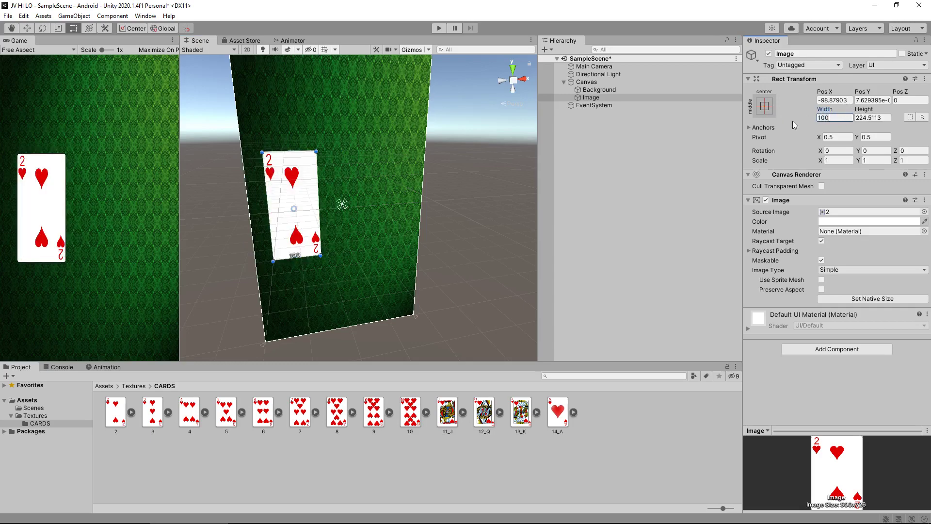
click(870, 118)
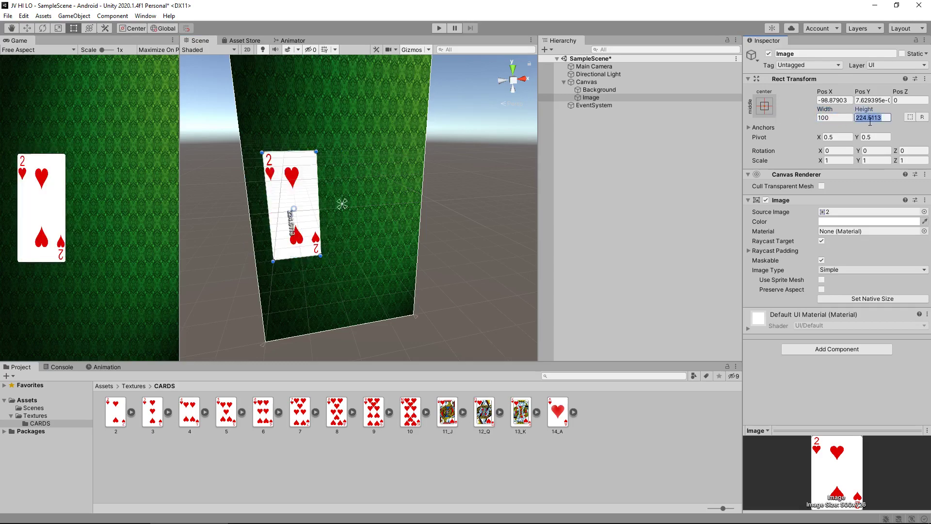
text(180)
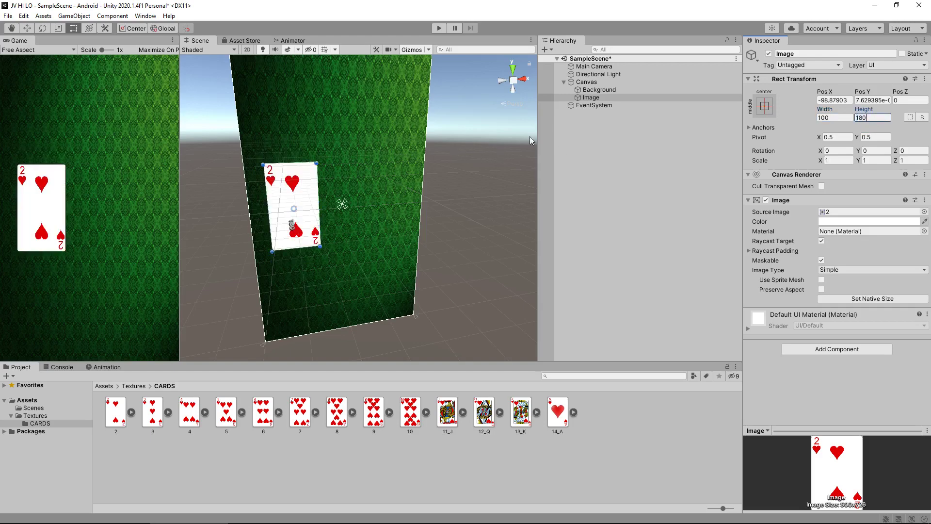
click(834, 117)
text(120)
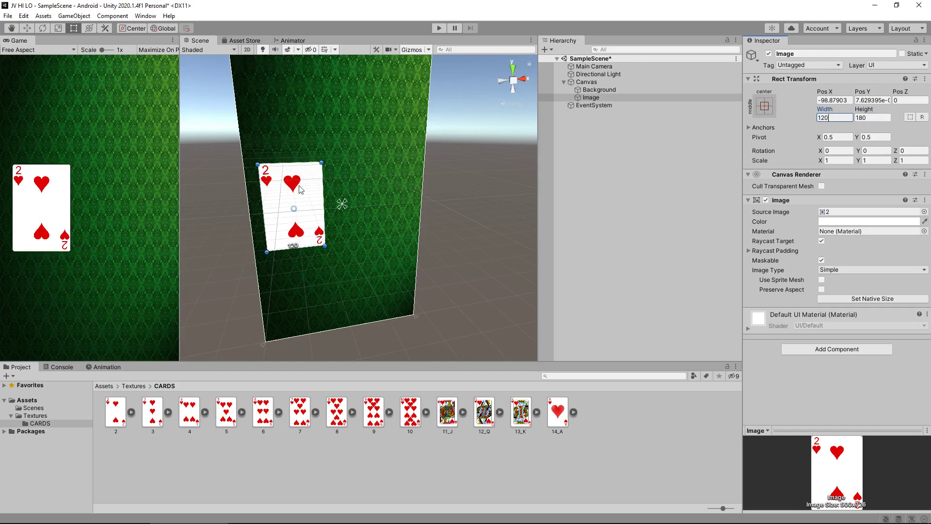
mouse_move(297, 193)
mouse_down()
mouse_move(317, 193)
mouse_move(299, 192)
mouse_up()
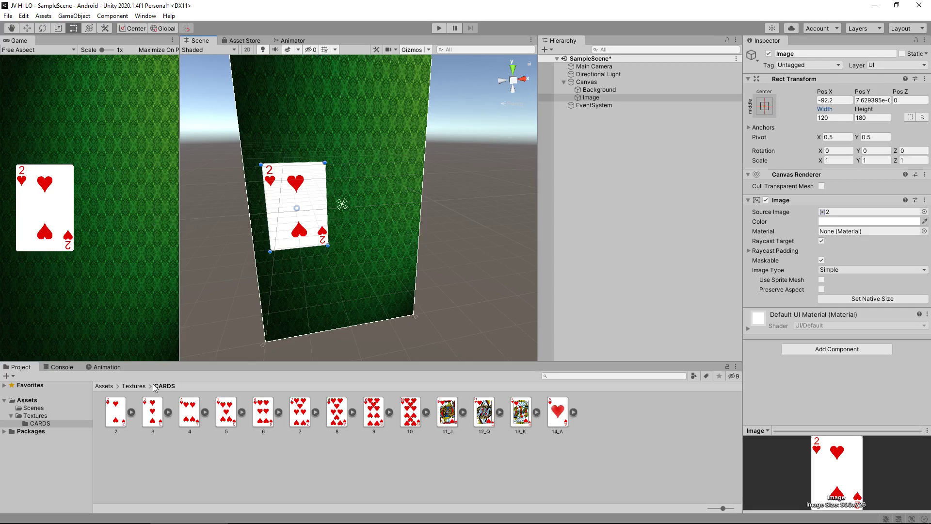
- Duplicate the Image card and place the copy, Image (1), at Pos X 86 beside the first
click(595, 97)
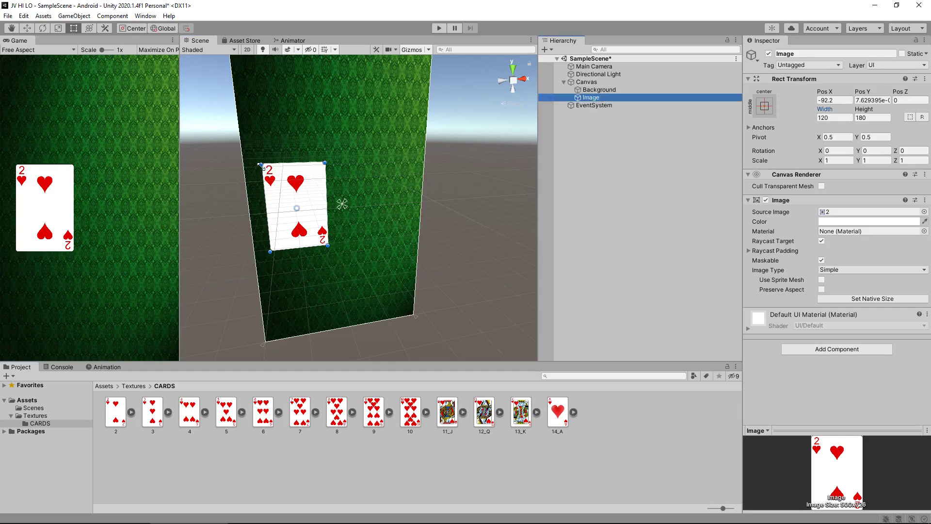
key(ctrl+d)
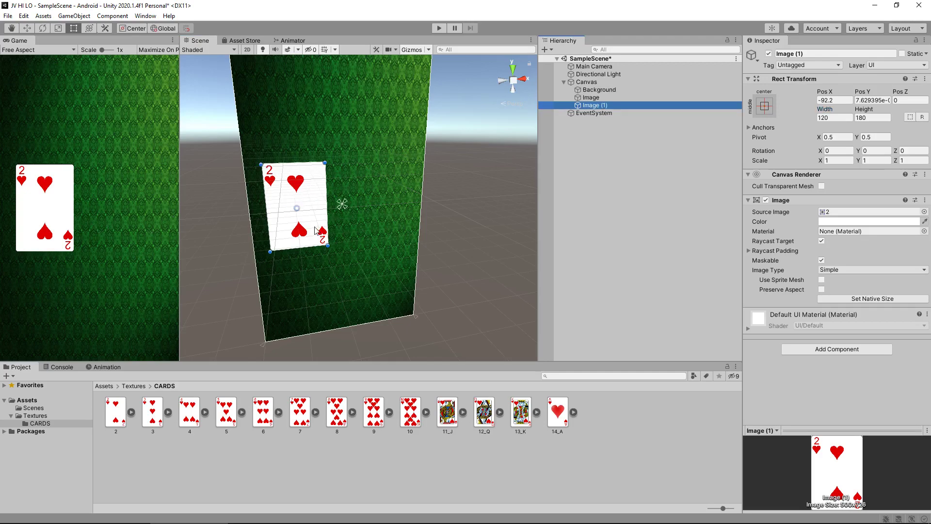
drag(306, 195, 392, 191)
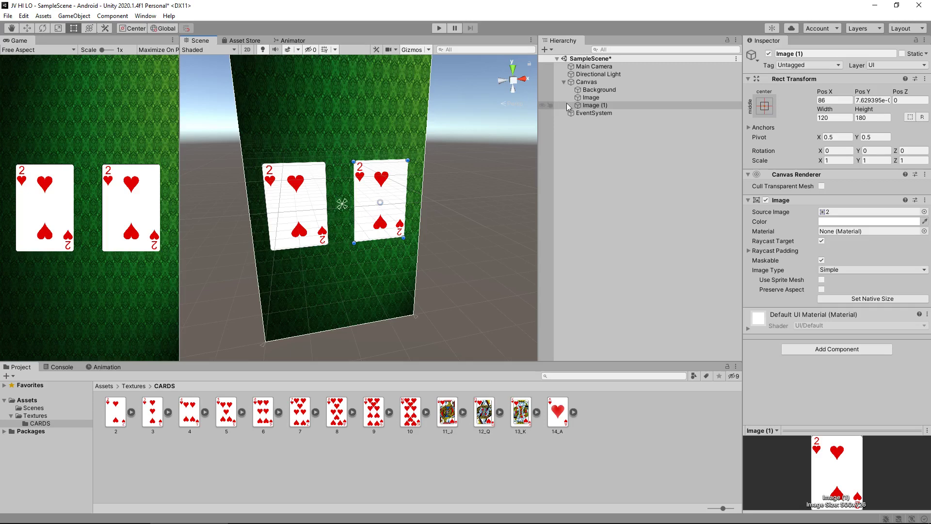
- Rename the left card object Image to GuessCard
click(598, 96)
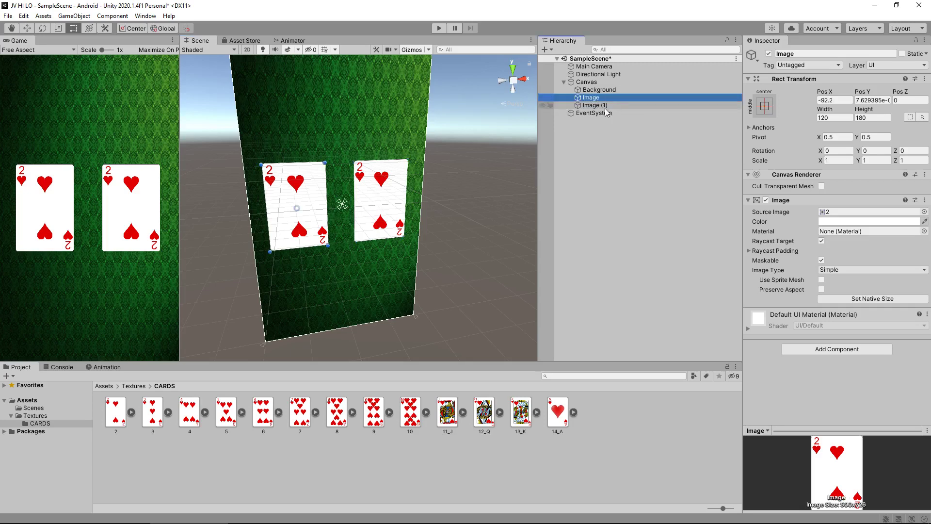
key(F2)
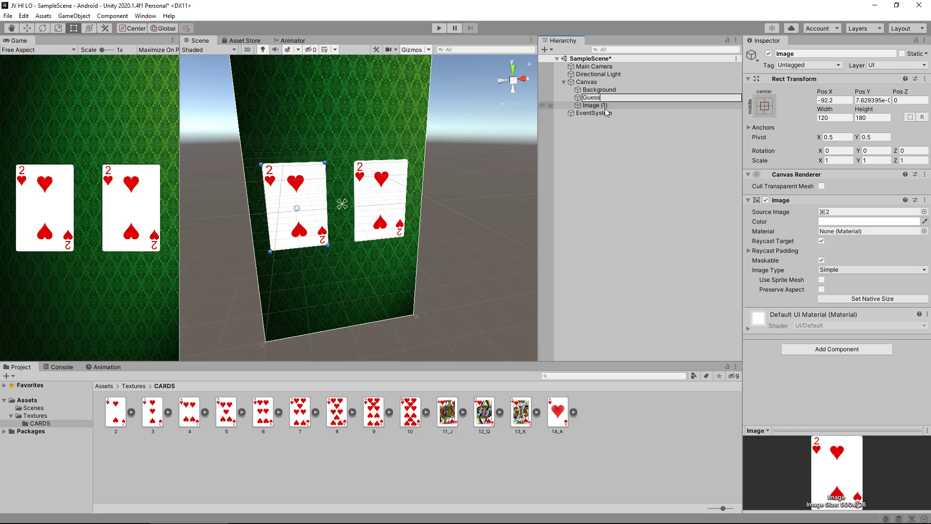
text(GuessCard)
key(Return)
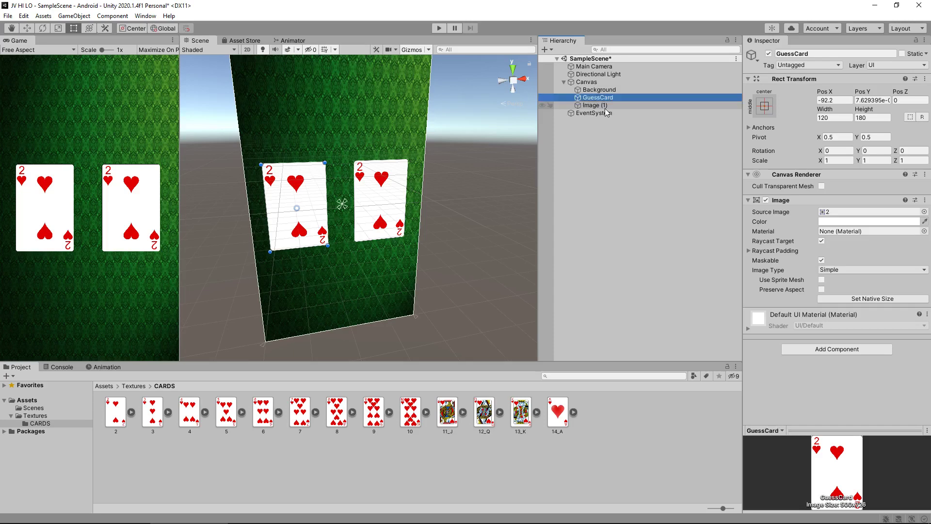
- Rename the right card object Image (1) to TurnCard
click(601, 107)
key(F2)
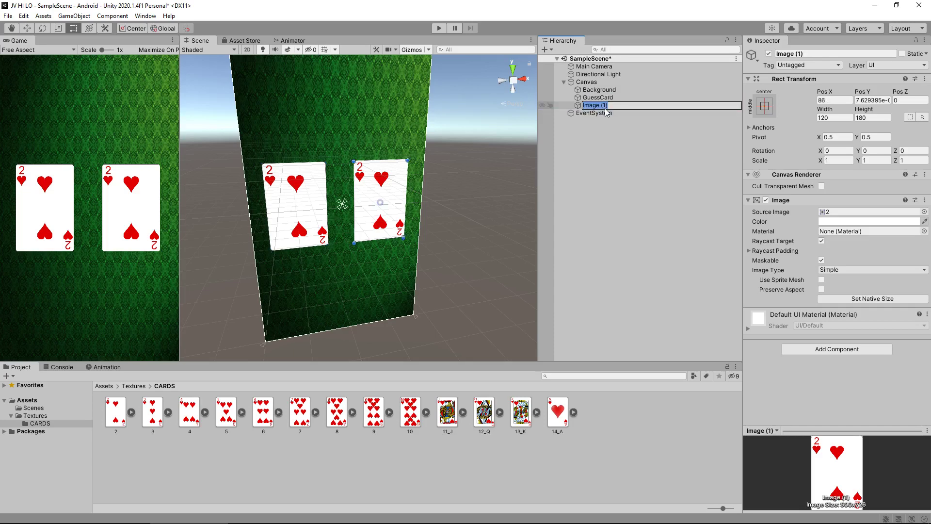
text(TurnCard)
key(Return)
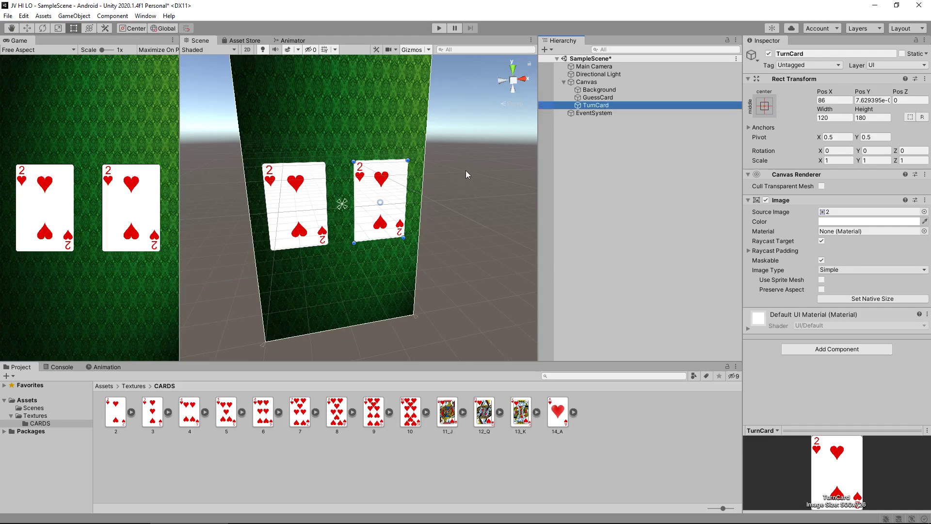
- Duplicate TurnCard and slide TurnCard (1) left to Pos X -427, outside the green canvas
scroll(470, 174, down, 3)
right_drag(472, 217, 504, 220)
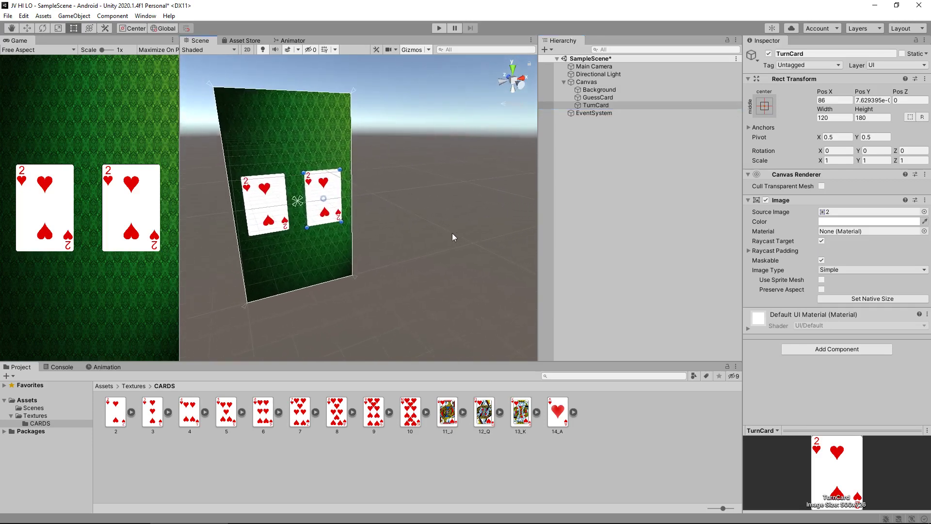
right_drag(401, 244, 417, 220)
middle_drag(417, 220, 499, 218)
click(593, 104)
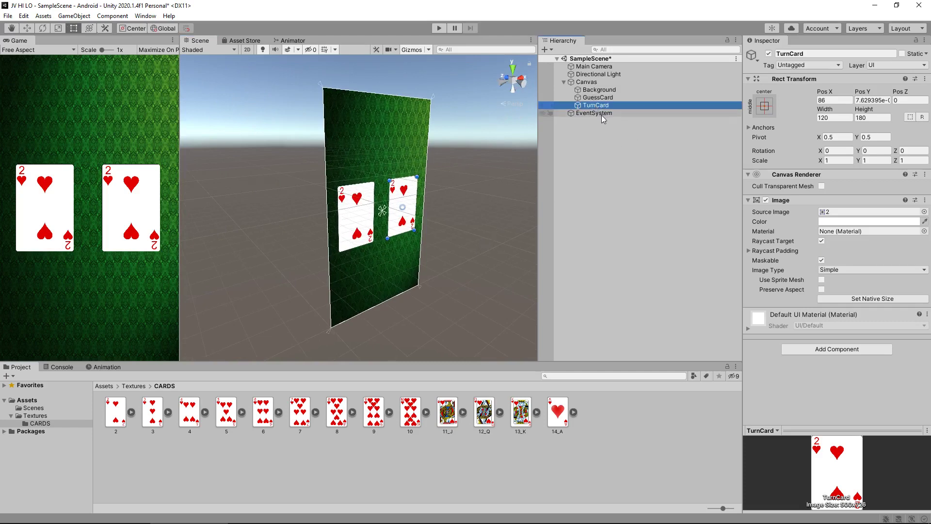
key(ctrl+d)
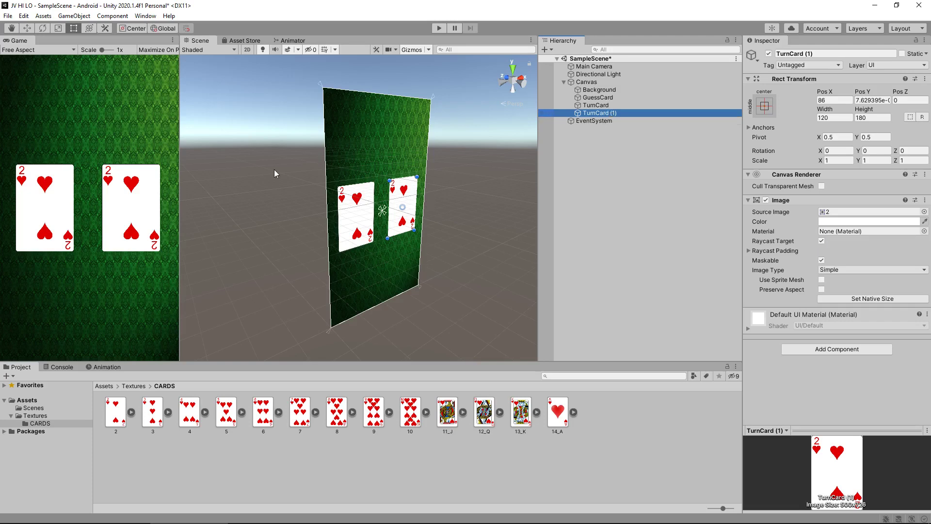
click(28, 28)
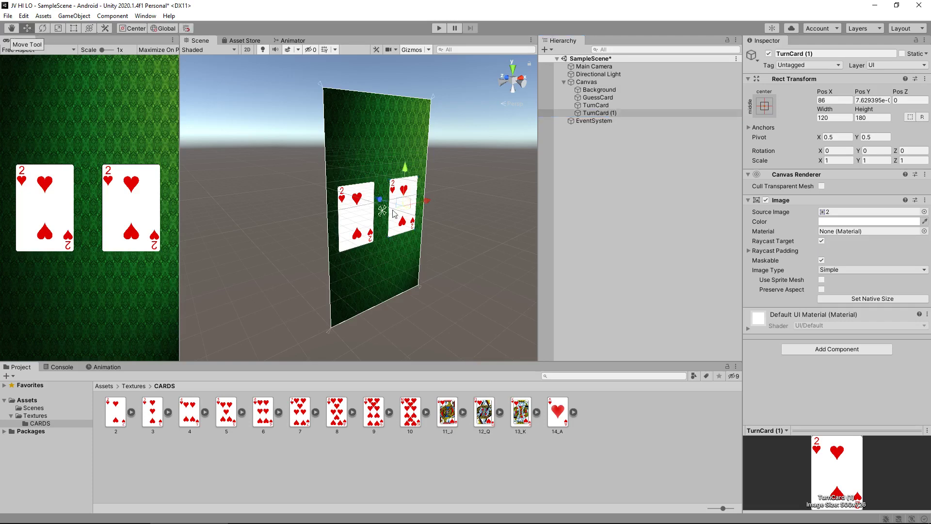
drag(426, 199, 314, 235)
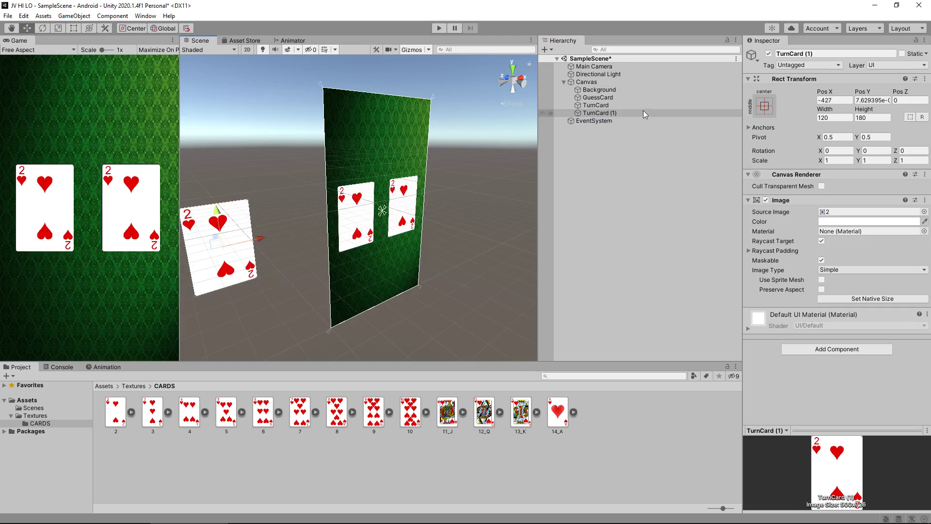
- Rename TurnCard (1) to 2, then duplicate it as card 3 showing the 3 of hearts
click(613, 113)
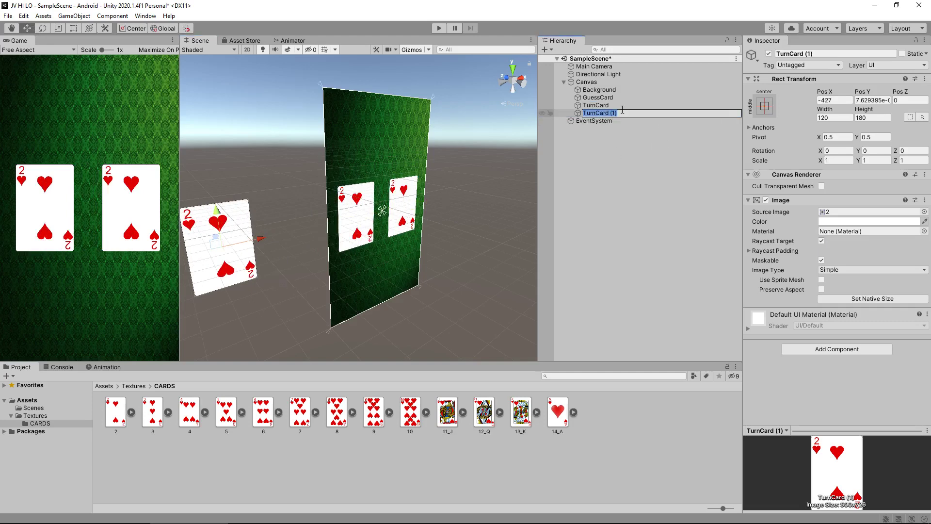
text(2)
key(Return)
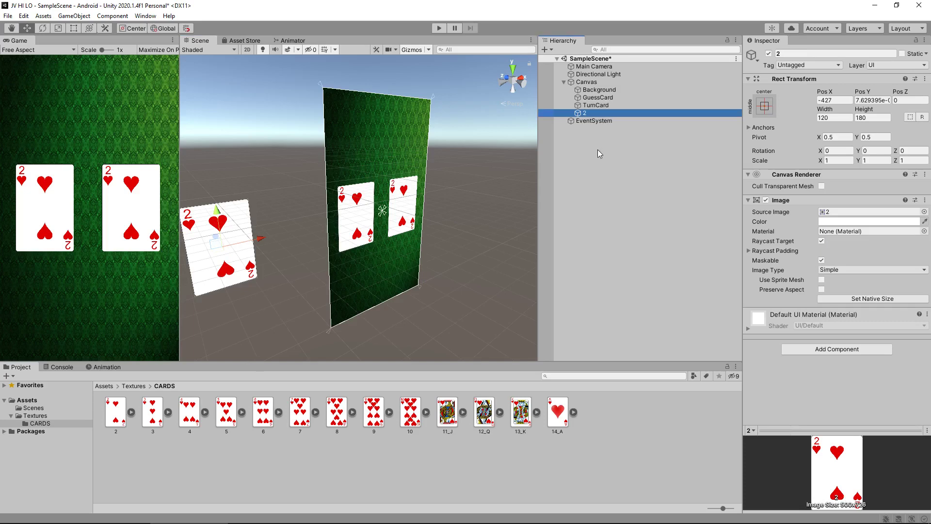
key(ctrl+d)
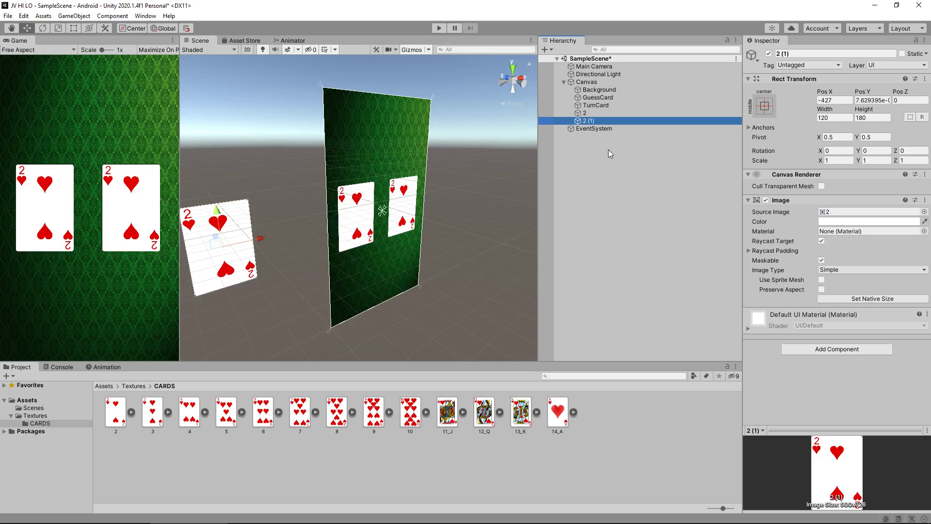
key(F2)
text(3)
key(Return)
drag(150, 409, 852, 213)
- Add duplicated cards 4 and 5, each showing its matching hearts image
click(618, 120)
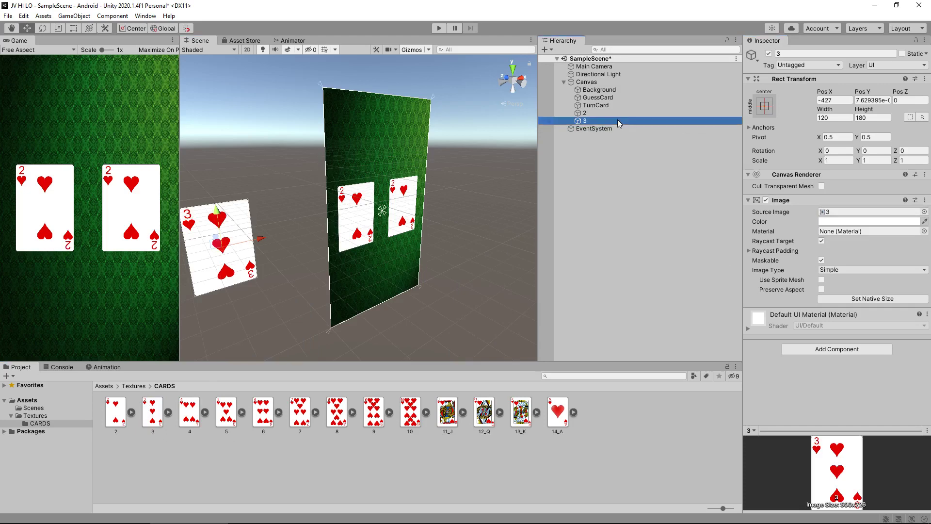
key(ctrl+d)
key(F2)
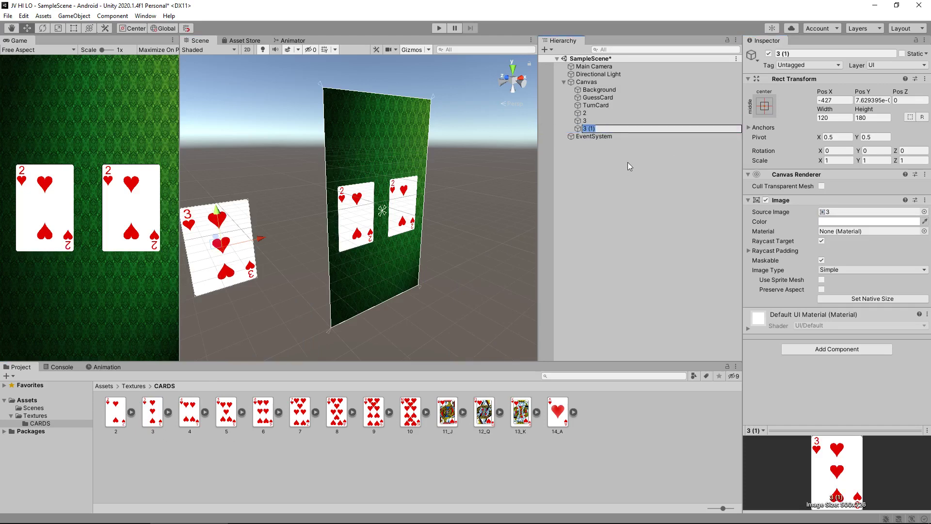
text(4)
click(183, 413)
drag(184, 413, 830, 214)
click(586, 129)
key(ctrl+d)
key(F2)
text(5)
key(Return)
drag(397, 336, 873, 216)
- Add duplicated cards 6 and 7, each showing its matching hearts image
click(588, 137)
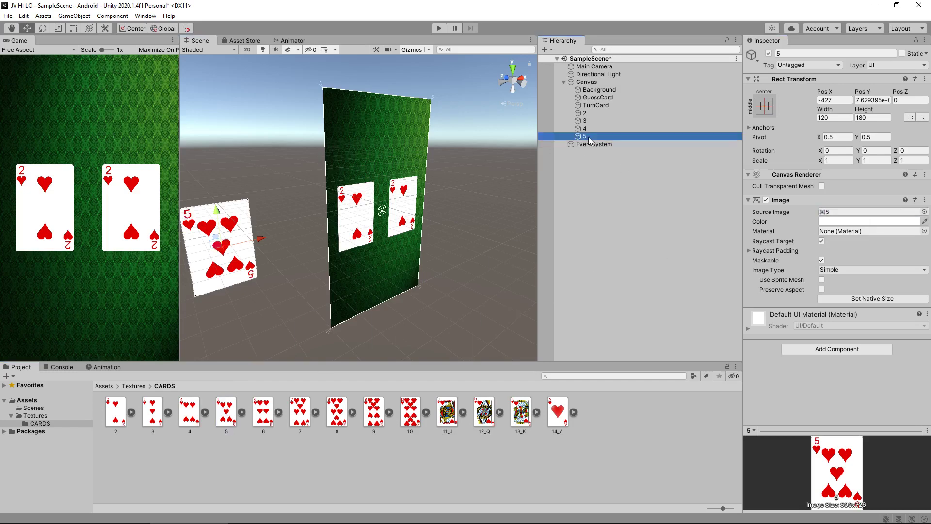
key(ctrl+d)
key(F2)
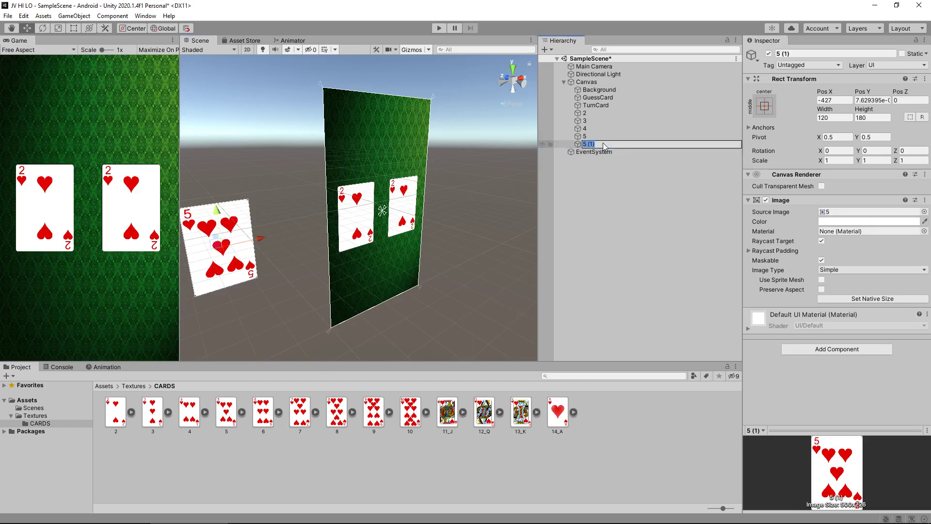
text(6)
key(Return)
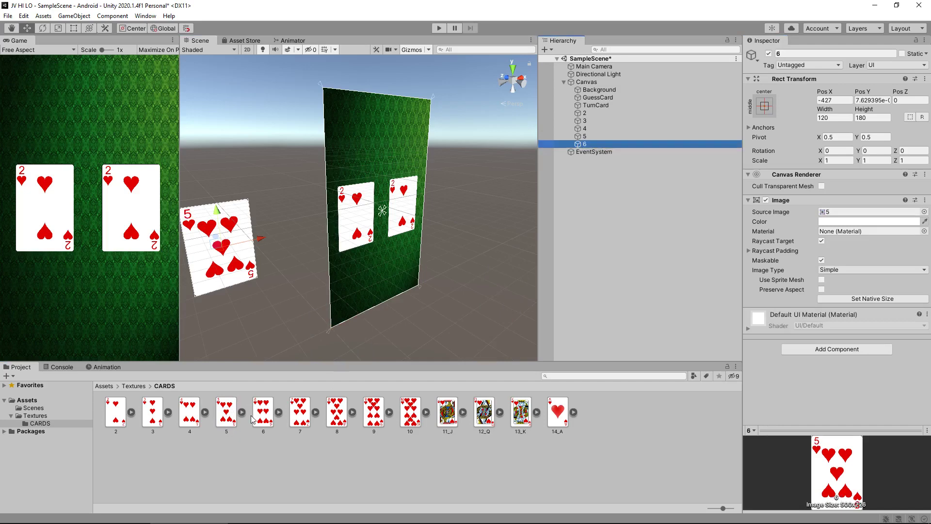
drag(263, 412, 847, 216)
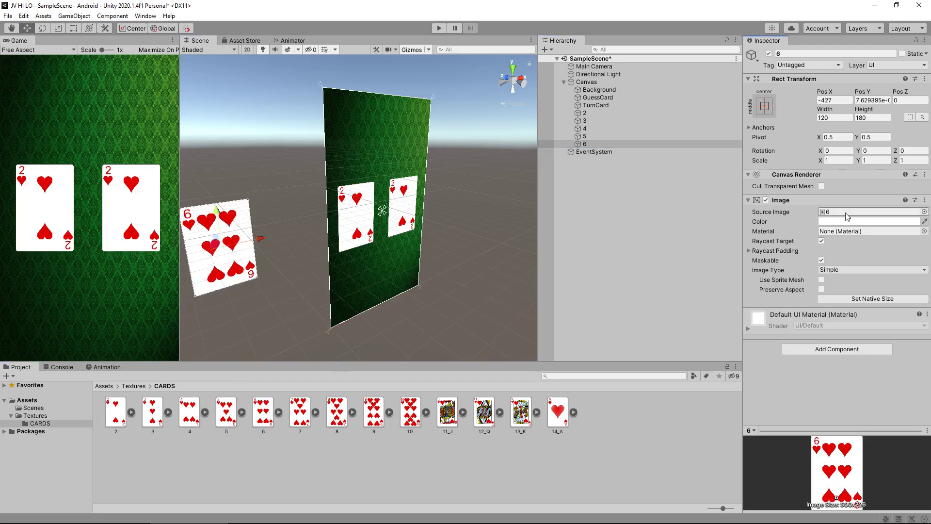
click(585, 144)
key(ctrl+d)
key(F2)
text(7)
key(Return)
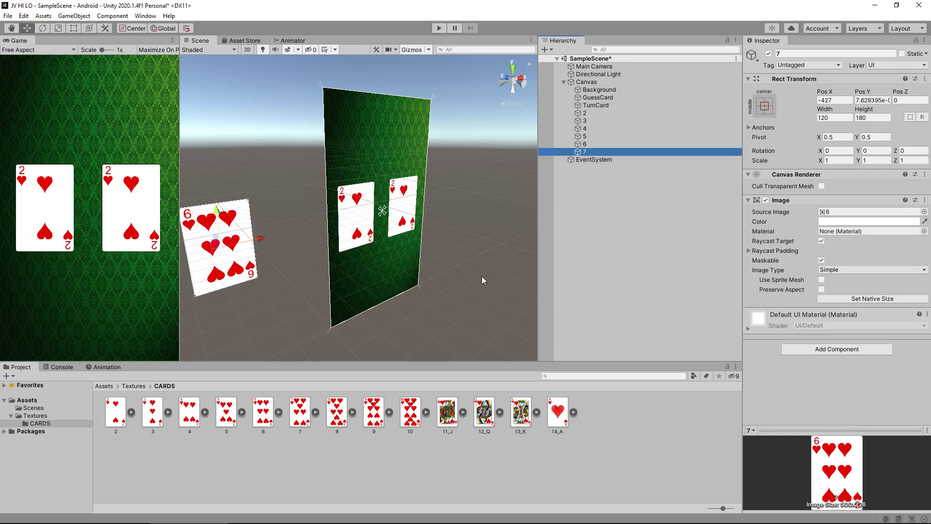
drag(300, 411, 858, 212)
- Delete the accidental 8 1 copy of the 8 card texture
click(338, 410)
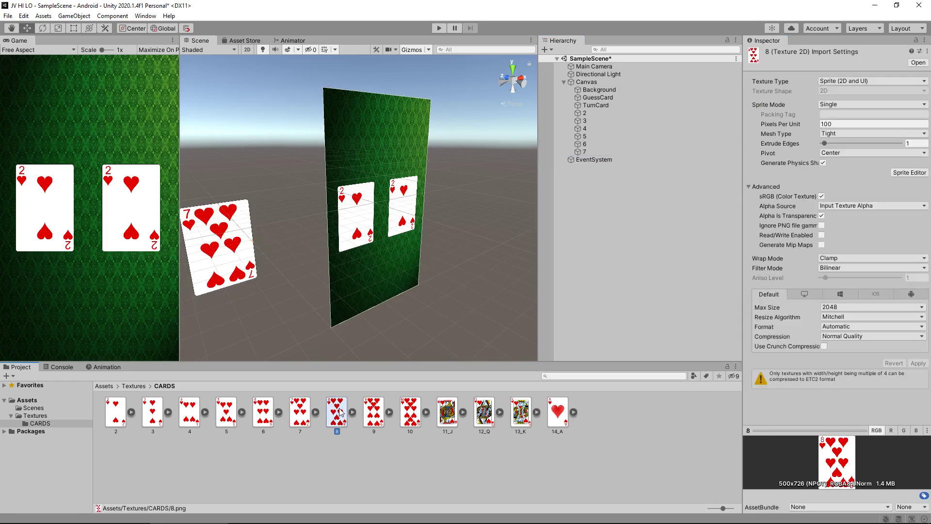
key(ctrl+d)
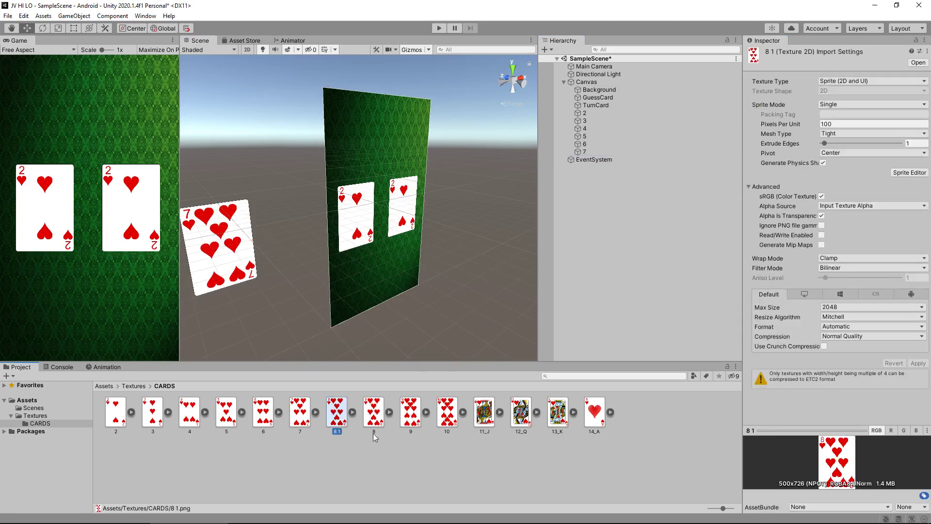
key(Delete)
key(Return)
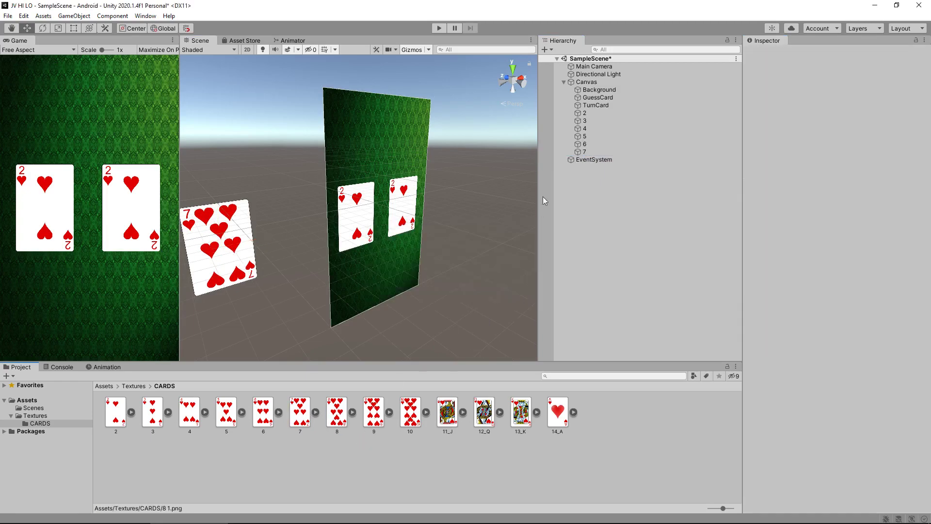
- Duplicate card 7 as card 8 showing the 8 of hearts
click(610, 151)
key(ctrl+d)
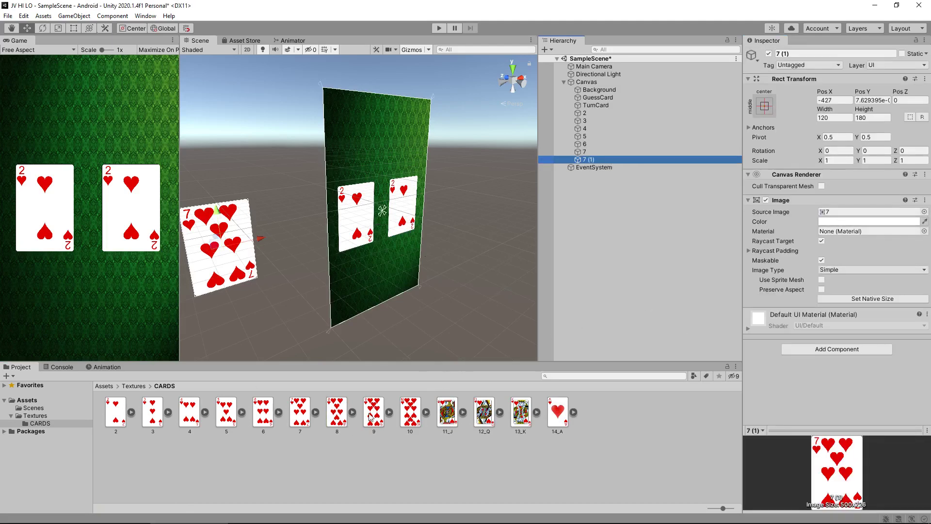
drag(337, 412, 892, 213)
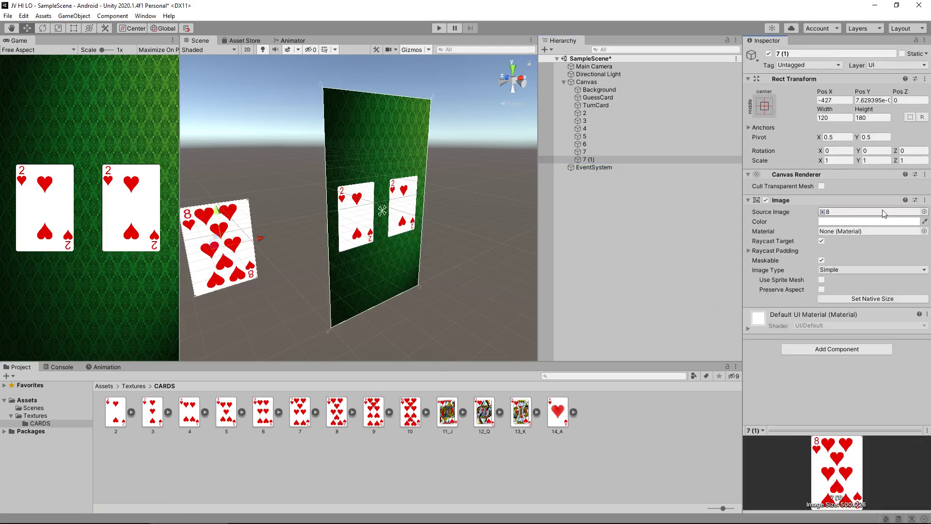
click(589, 158)
text(8)
key(Return)
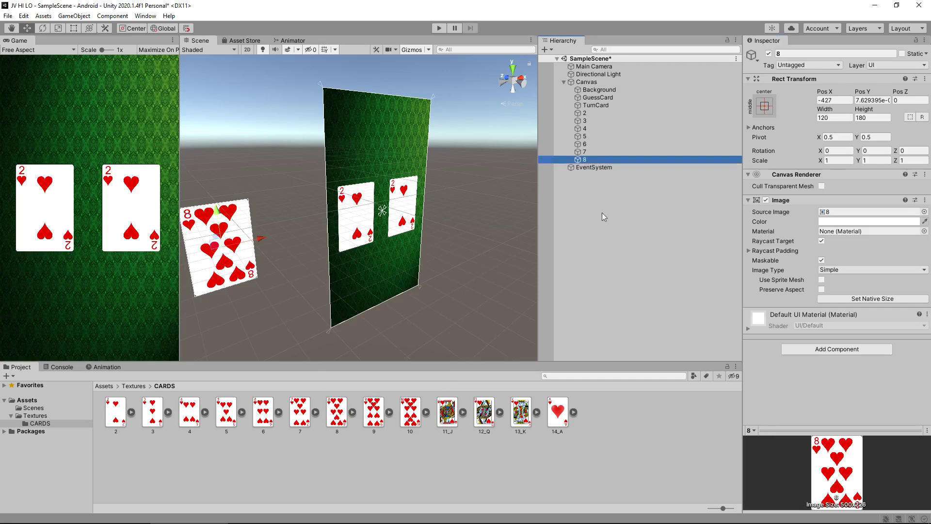
- Add duplicated cards 9 and 10 with the 9 and 10 of hearts images
key(ctrl+d)
key(F2)
text(9)
key(Return)
drag(373, 412, 841, 213)
click(586, 166)
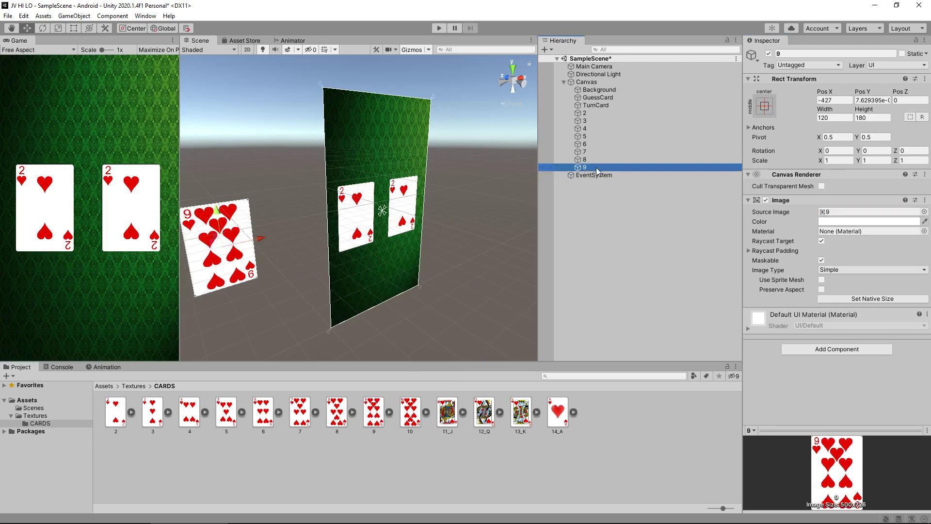
key(ctrl+d)
key(F2)
text(10)
key(Return)
drag(416, 419, 837, 213)
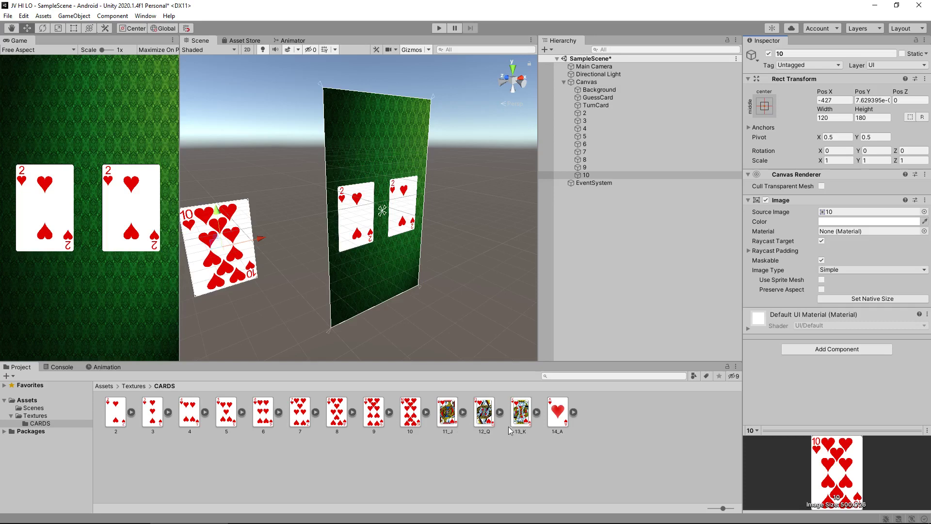
- Add card objects 11J and 12Q showing the Jack and Queen of hearts
click(587, 175)
key(ctrl+d)
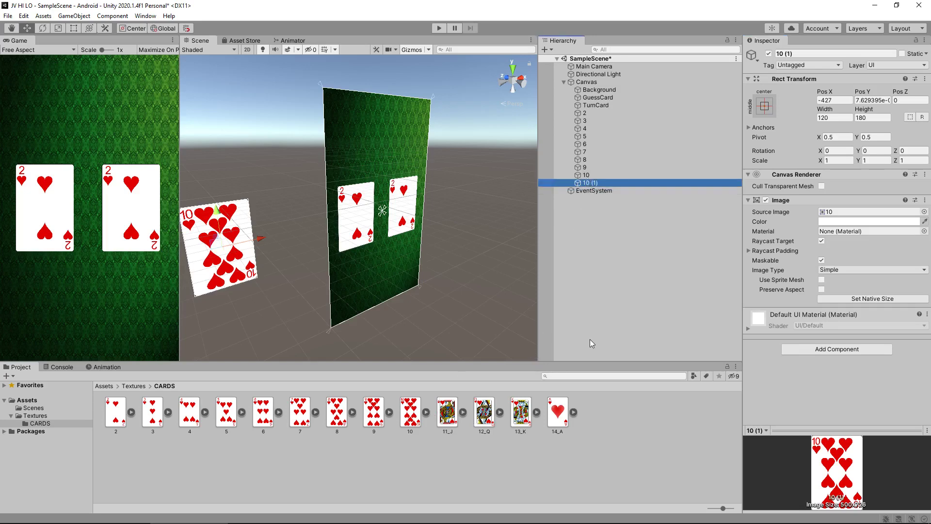
key(F2)
text(11)
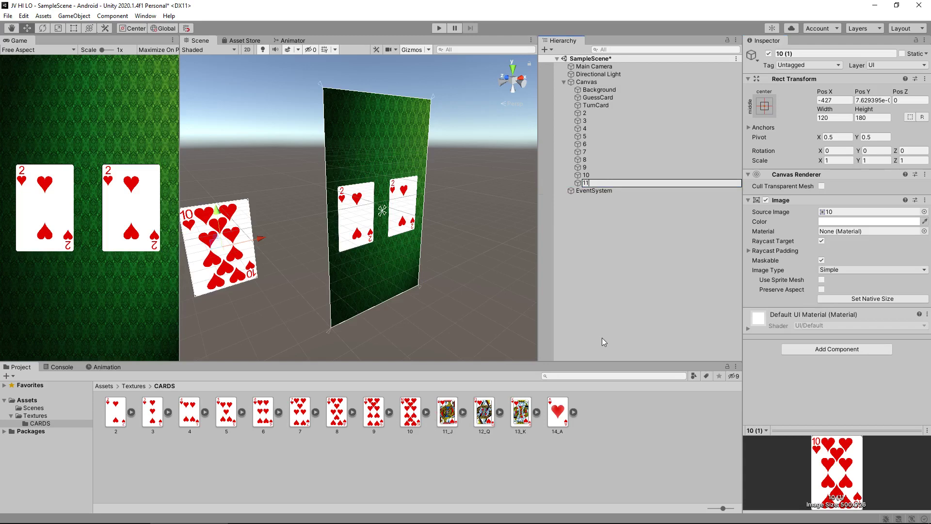
text(J)
key(Return)
drag(447, 412, 856, 217)
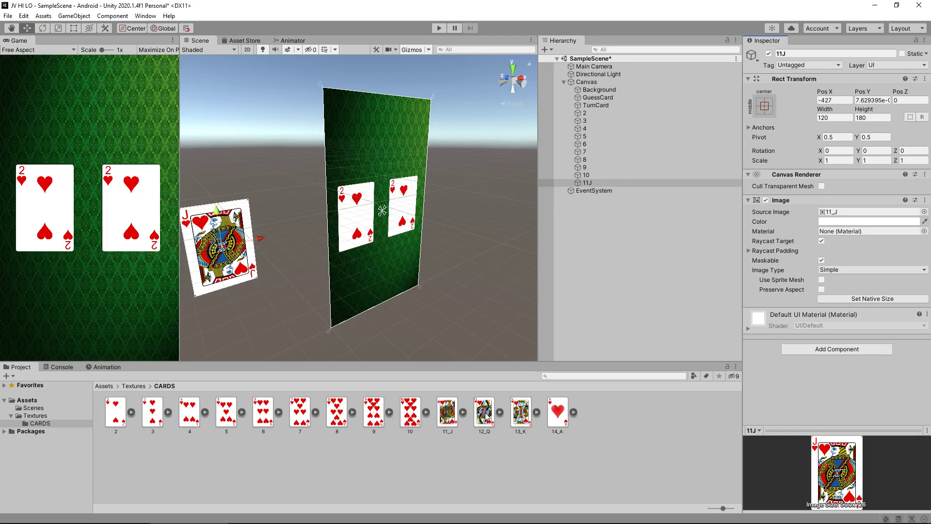
click(594, 182)
key(ctrl+d)
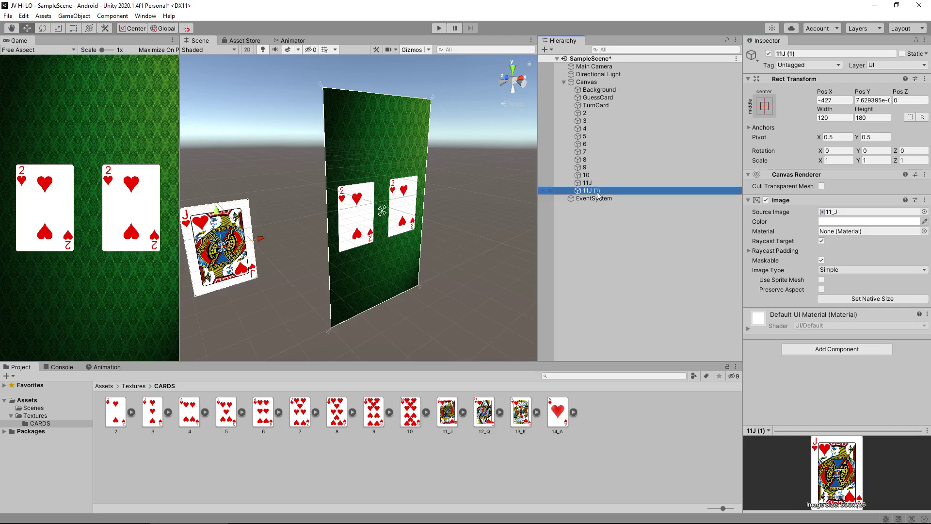
click(598, 194)
text(12)
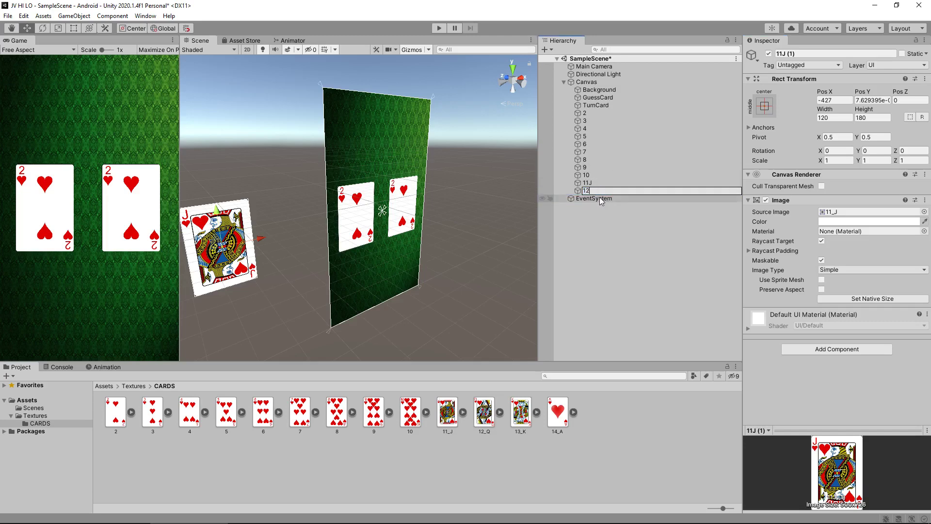
text(Q)
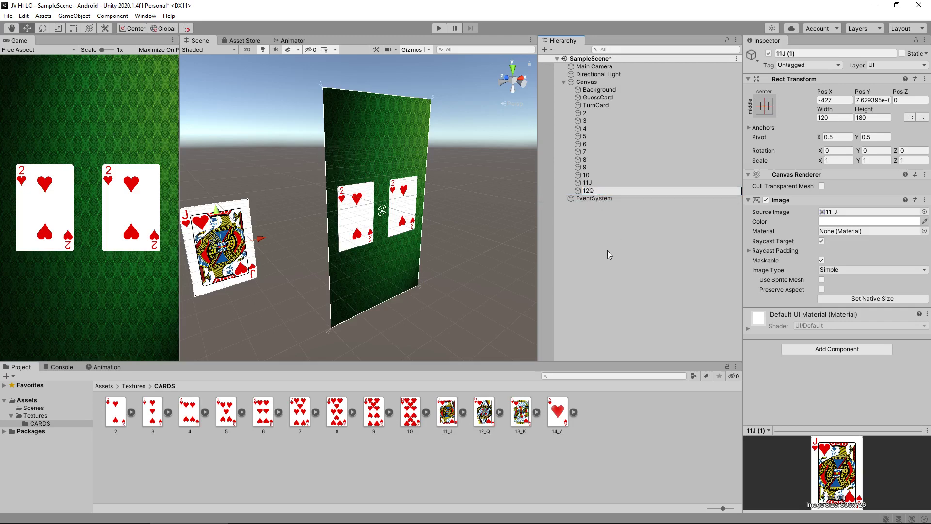
key(Return)
drag(484, 412, 846, 213)
- Add card objects 13K and 14A showing the King and Ace of hearts
click(598, 192)
key(ctrl+d)
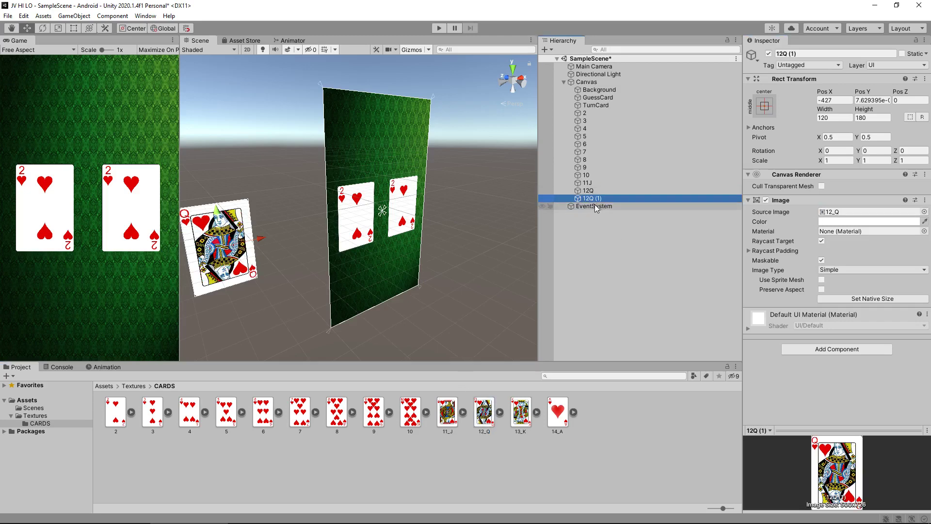
key(F2)
text(13K)
key(Return)
drag(520, 412, 842, 214)
click(603, 198)
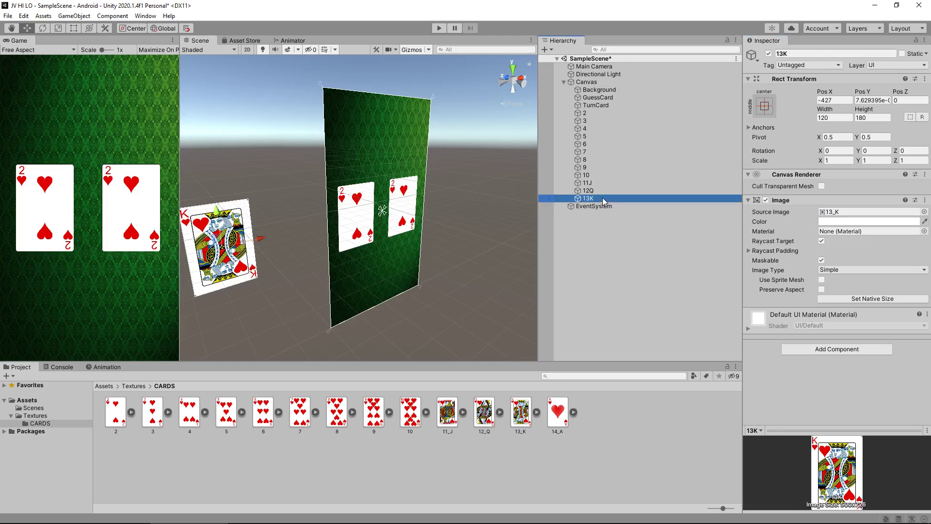
key(ctrl+d)
click(603, 207)
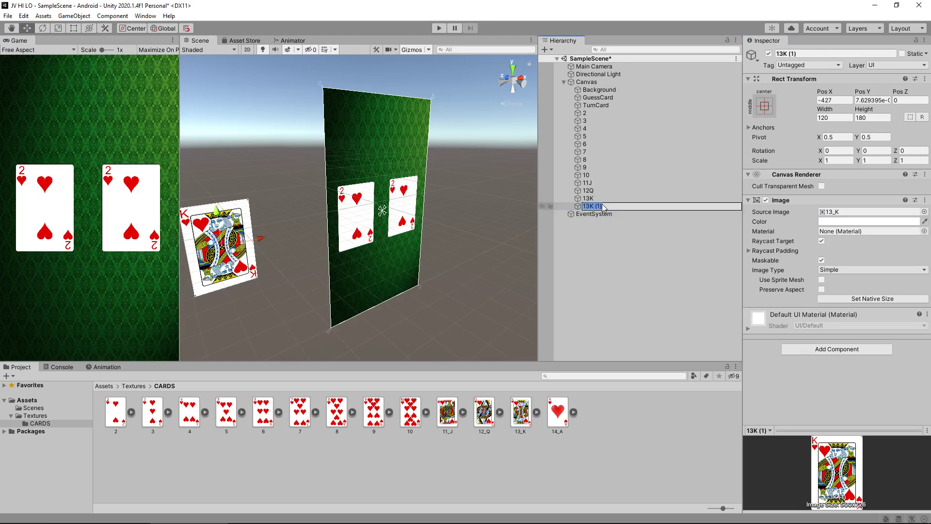
text(14A)
key(Return)
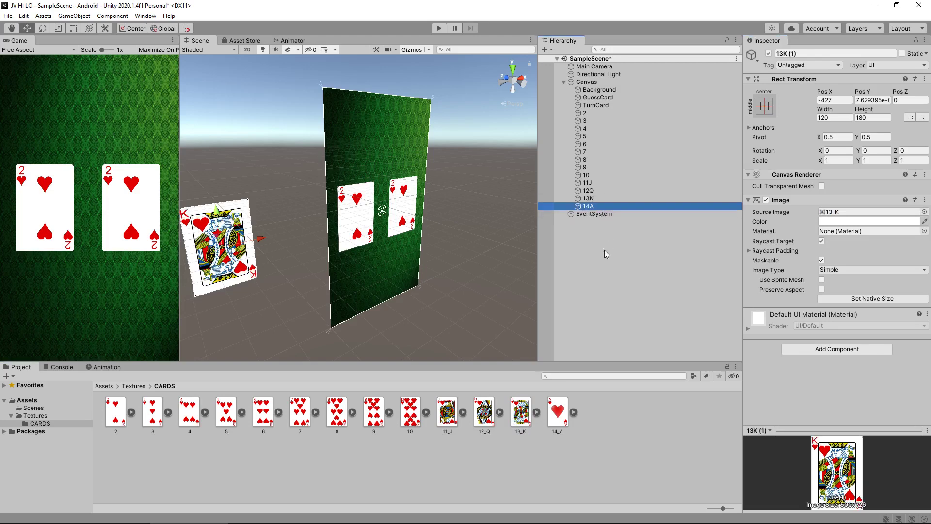
drag(562, 408, 853, 213)
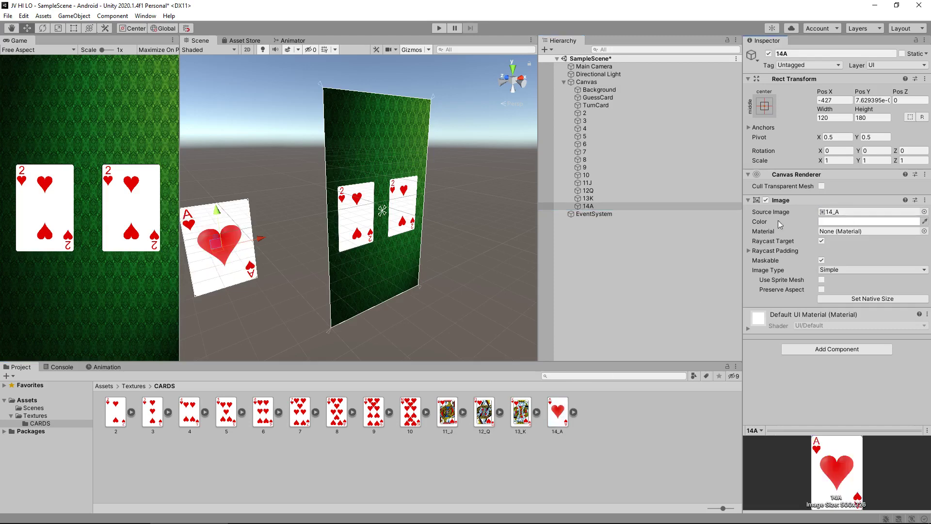
- Try moving card 10 to the end of the stack, undo it, and recentre the canvas
click(595, 115)
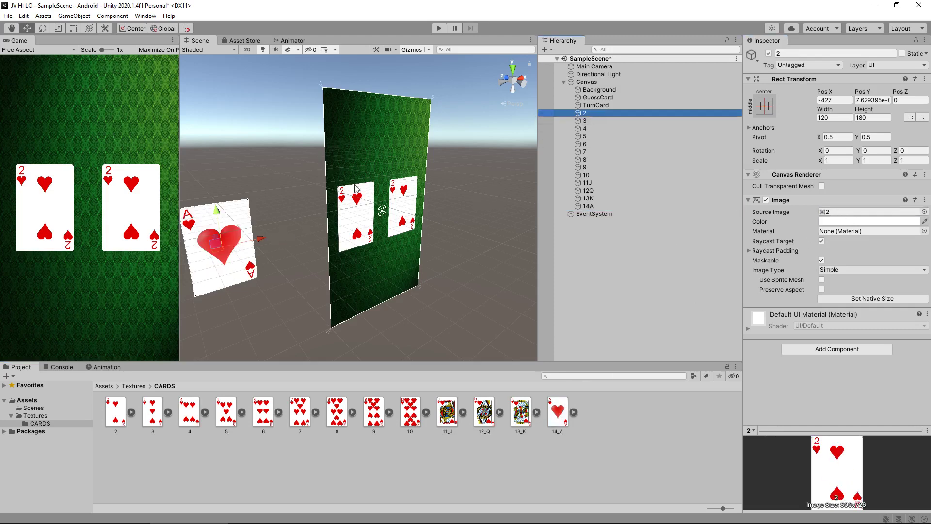
right_drag(284, 205, 382, 196)
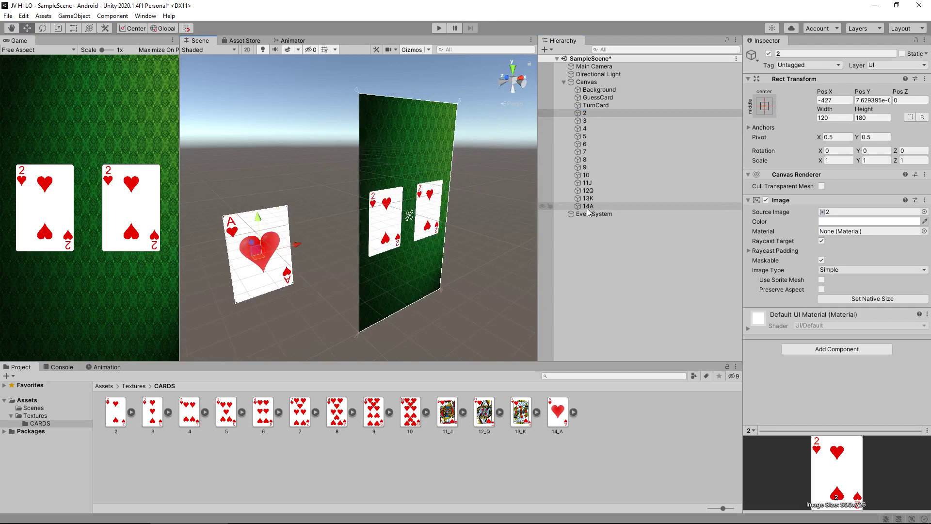
drag(595, 175, 596, 211)
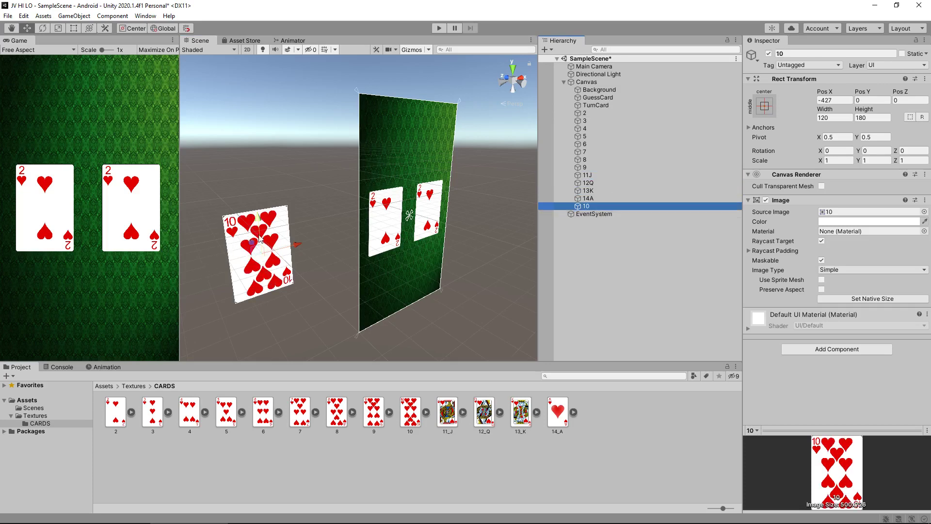
key(ctrl+z)
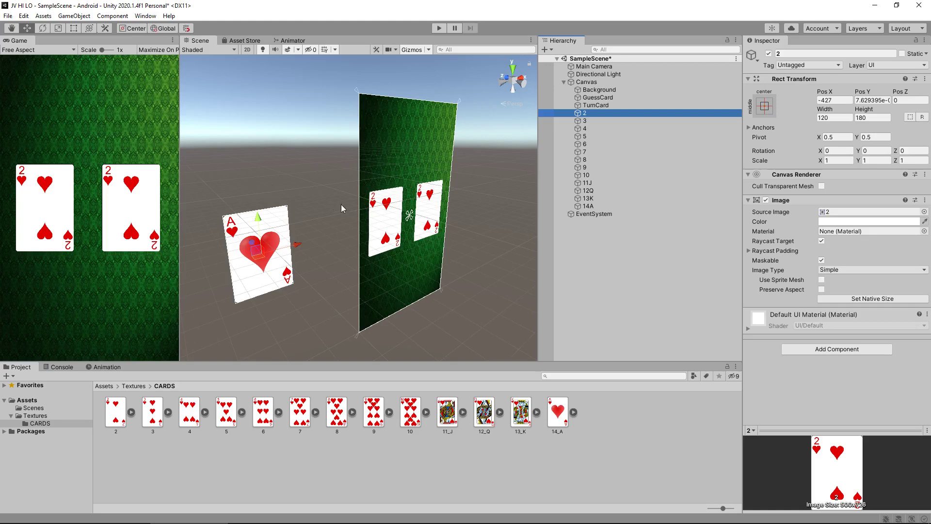
middle_drag(470, 206, 320, 211)
scroll(320, 211, down, 1)
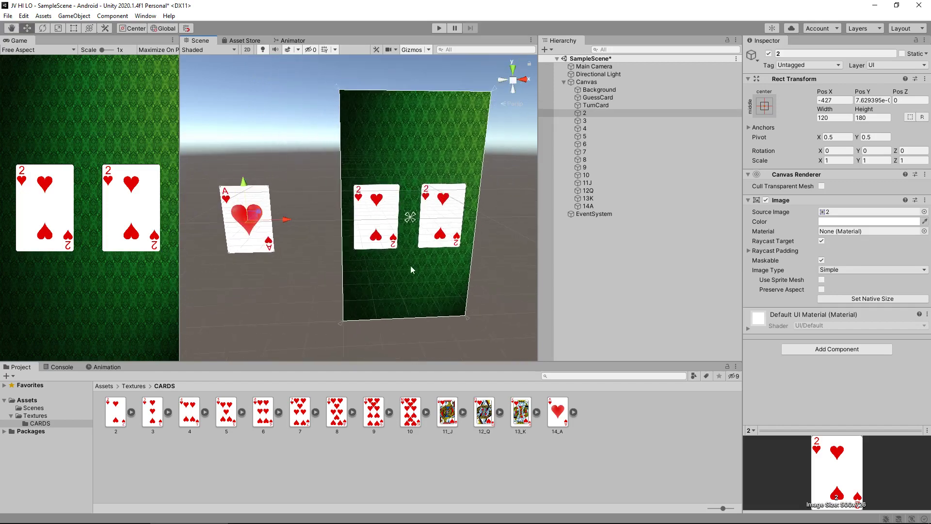
click(603, 97)
click(604, 105)
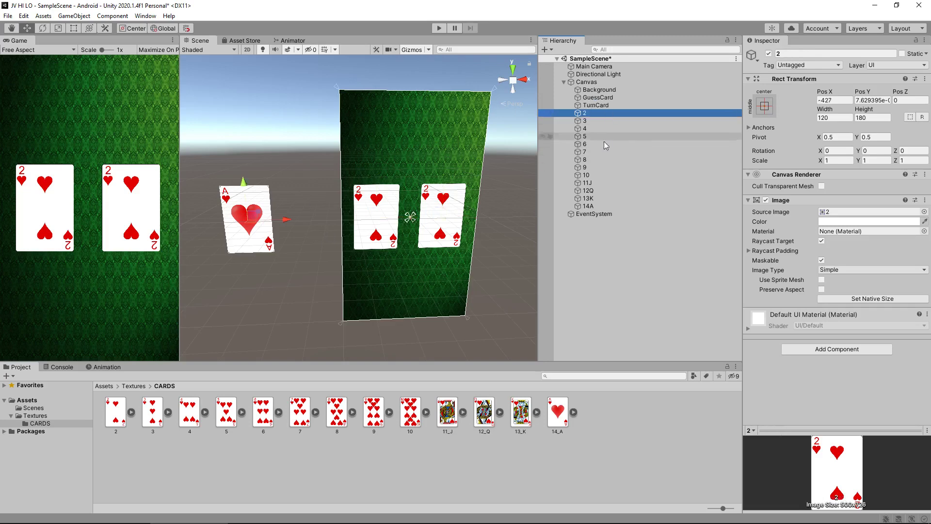
click(588, 206)
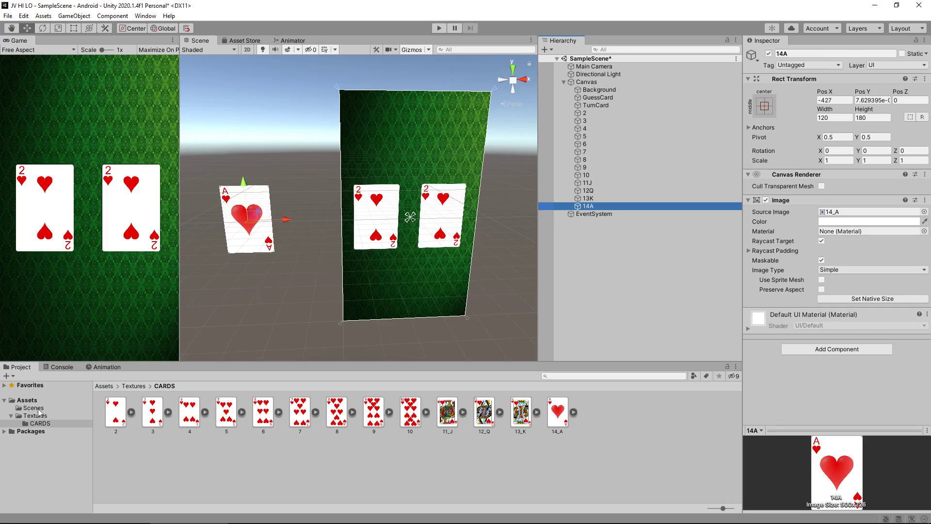
- Add a Raw Image to the canvas and colour it black
click(83, 17)
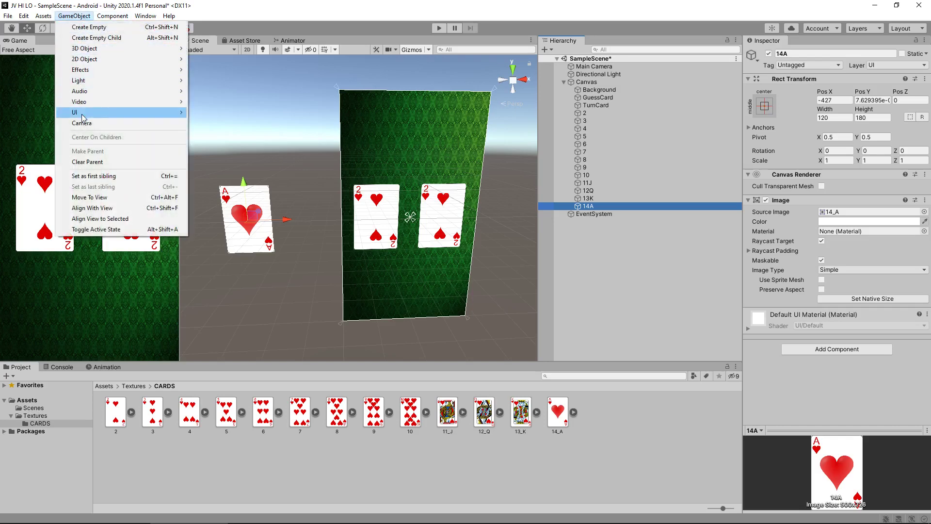
mouse_move(103, 115)
click(232, 145)
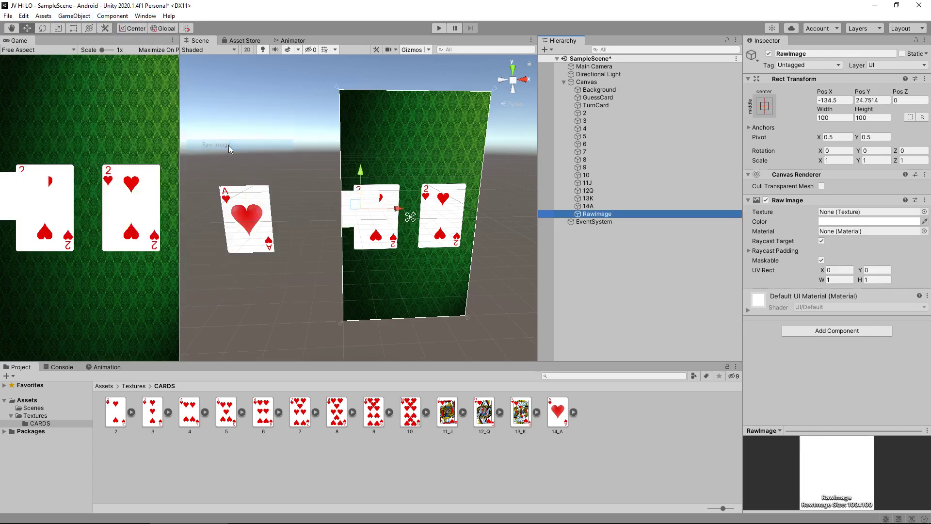
click(771, 109)
click(818, 225)
click(902, 221)
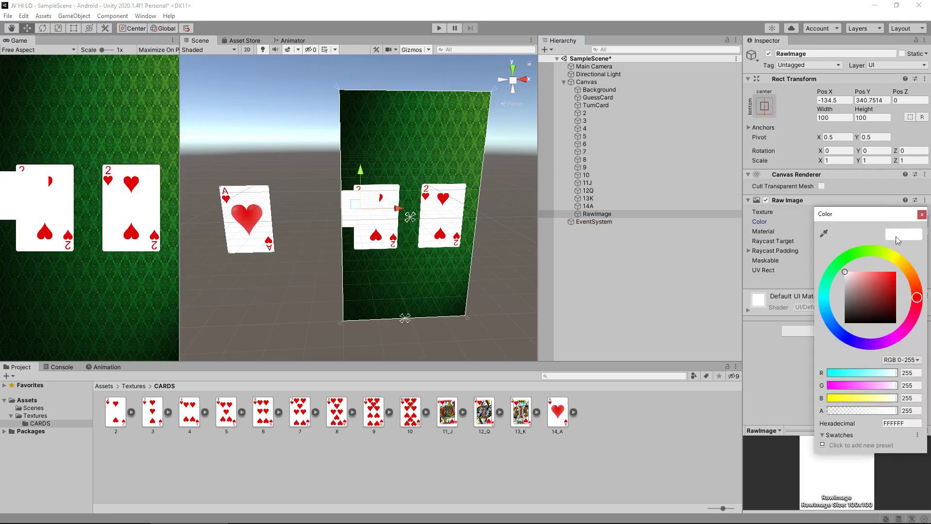
drag(878, 295, 895, 322)
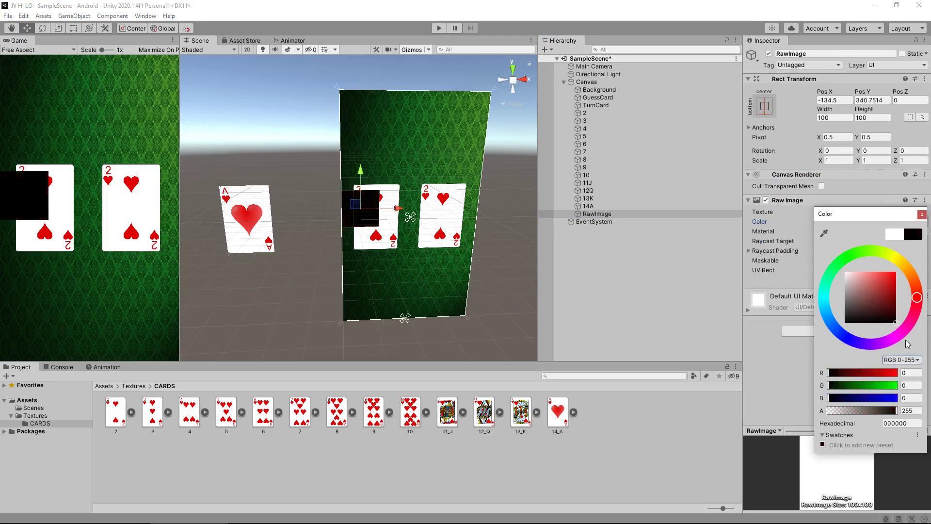
click(922, 214)
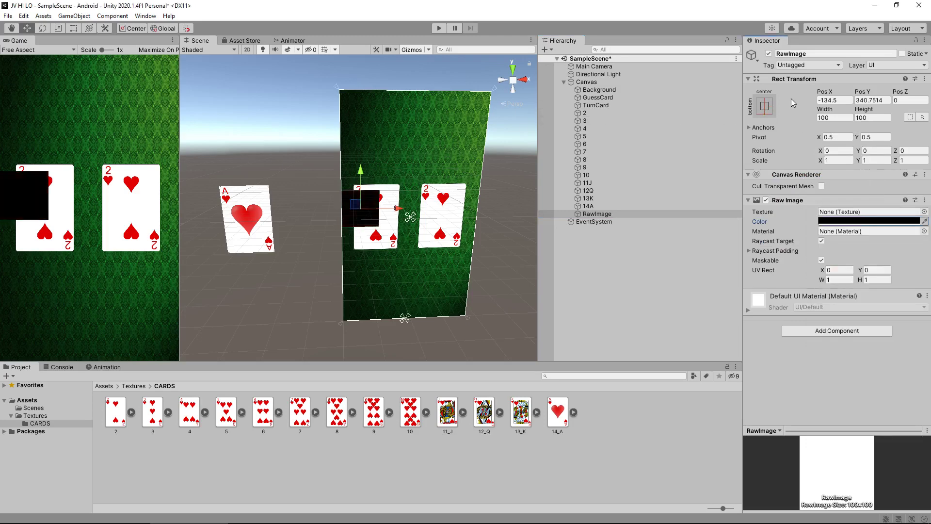
- Anchor the black panel bottom-stretch, move it to the canvas bottom and widen it to the edge
click(765, 105)
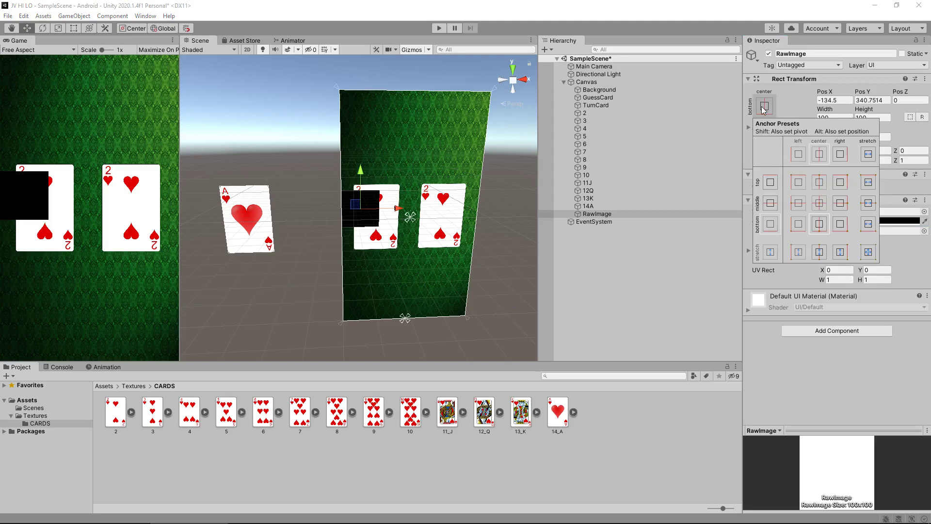
click(870, 226)
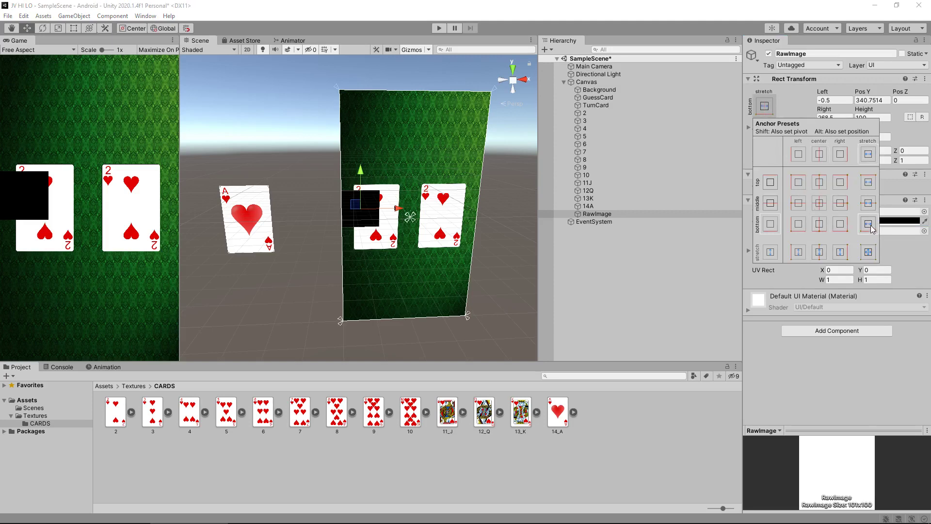
click(76, 30)
drag(373, 206, 343, 306)
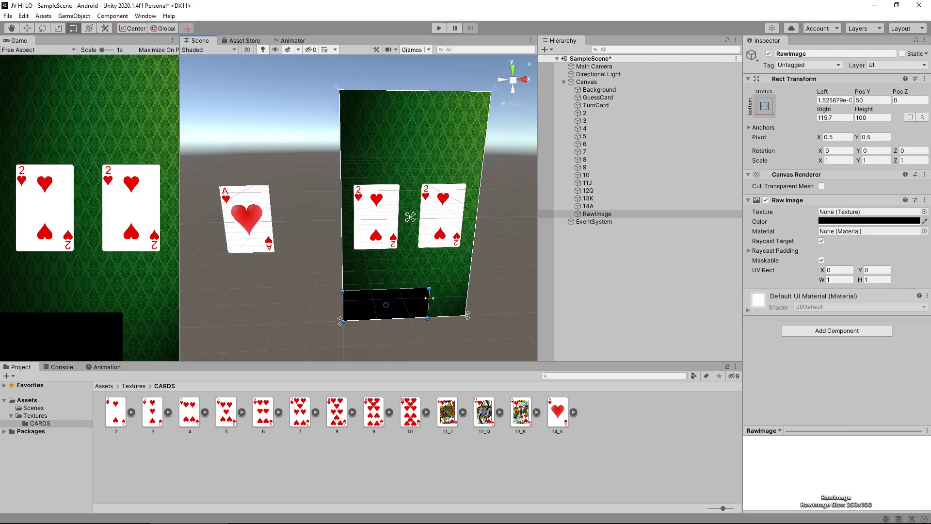
drag(429, 303, 410, 278)
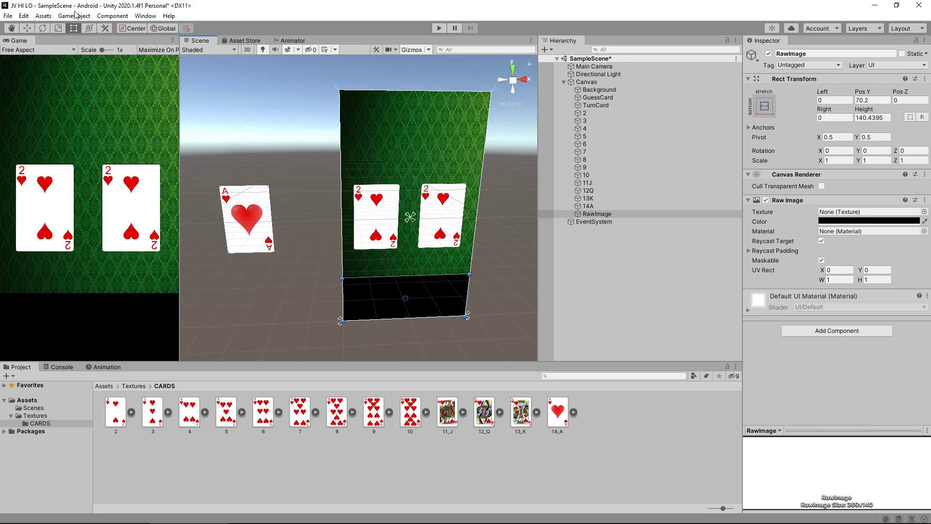
- Add a UI Button and move it down into the black bottom panel
click(74, 17)
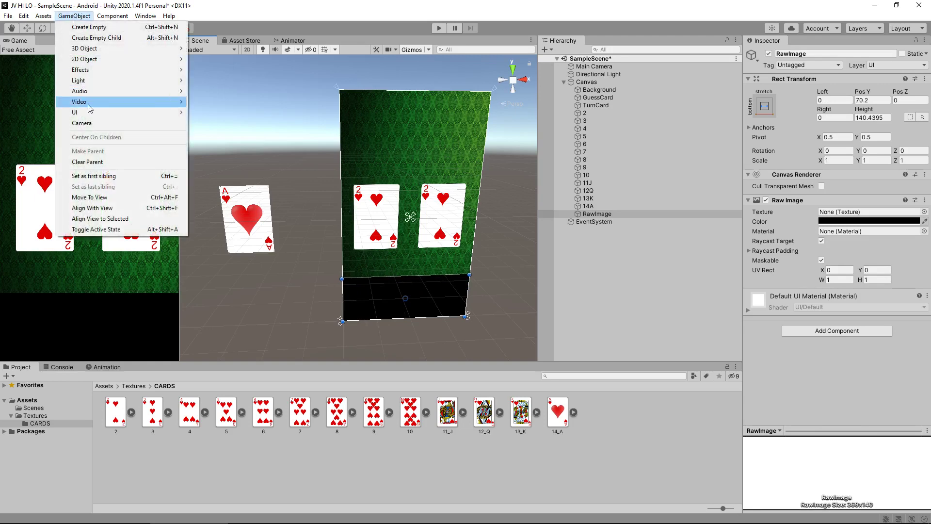
mouse_move(95, 113)
click(216, 163)
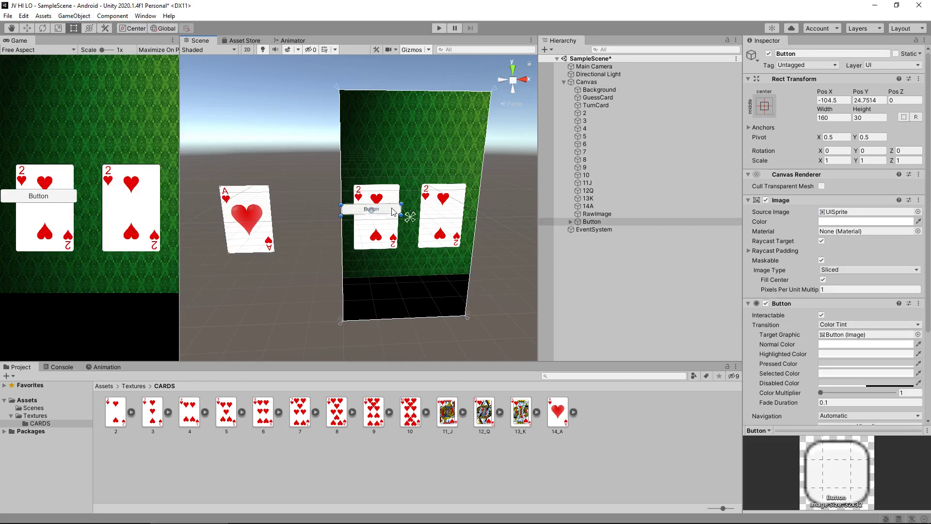
drag(391, 211, 392, 290)
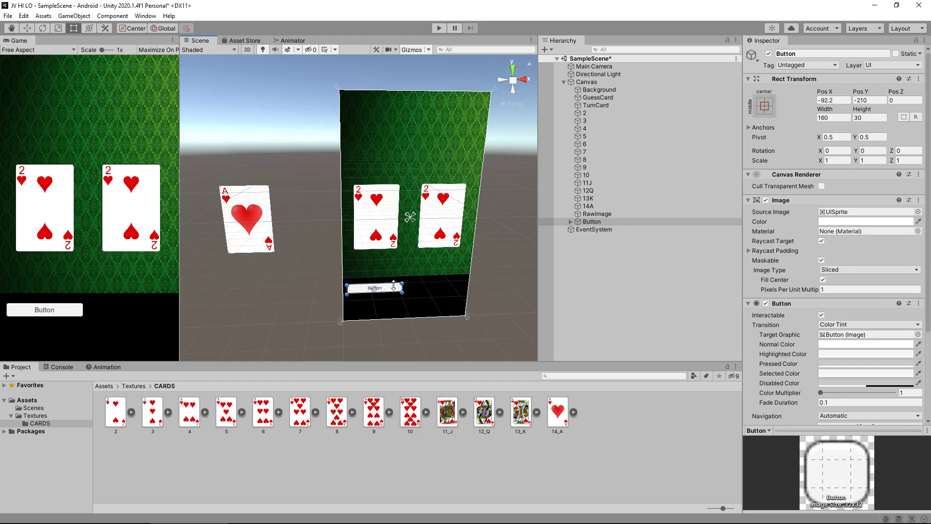
- Set the DealButton, HiButton and LoButton textures to Sprite (2D and UI) and apply
click(38, 416)
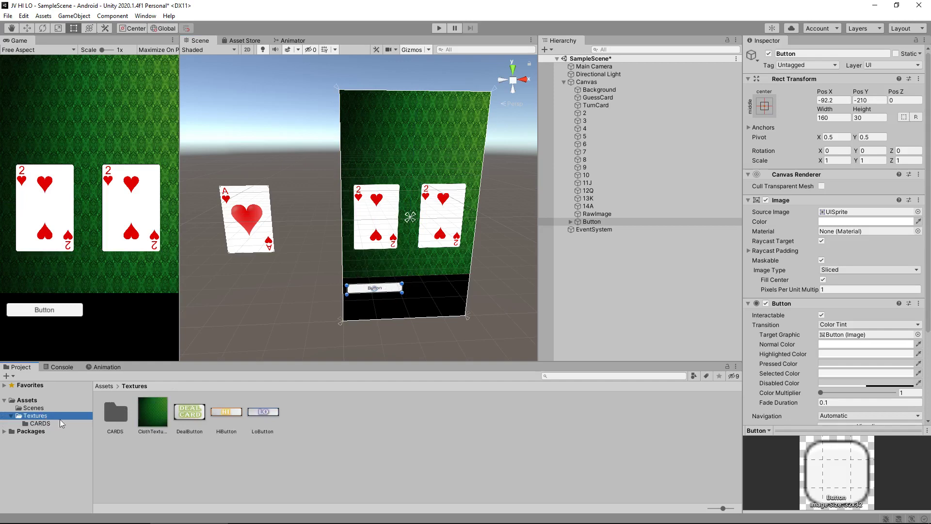
click(186, 412)
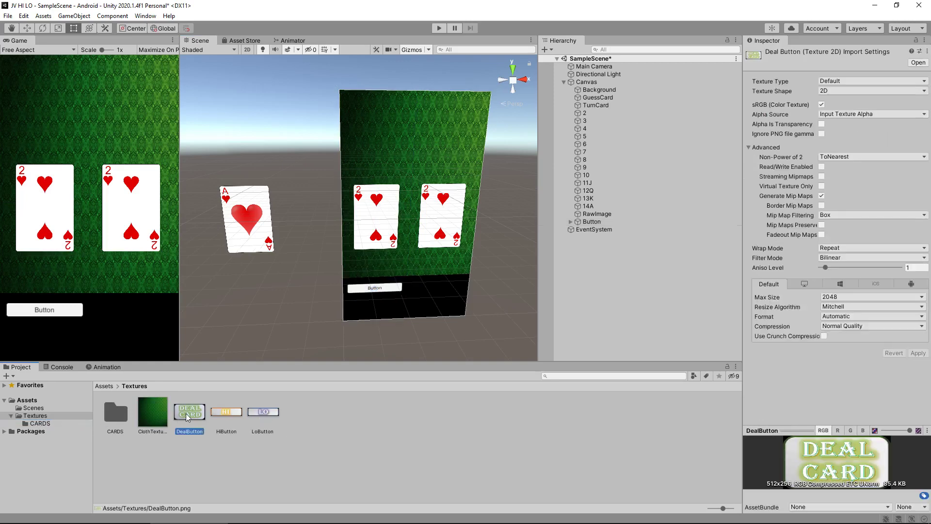
shift+click(263, 412)
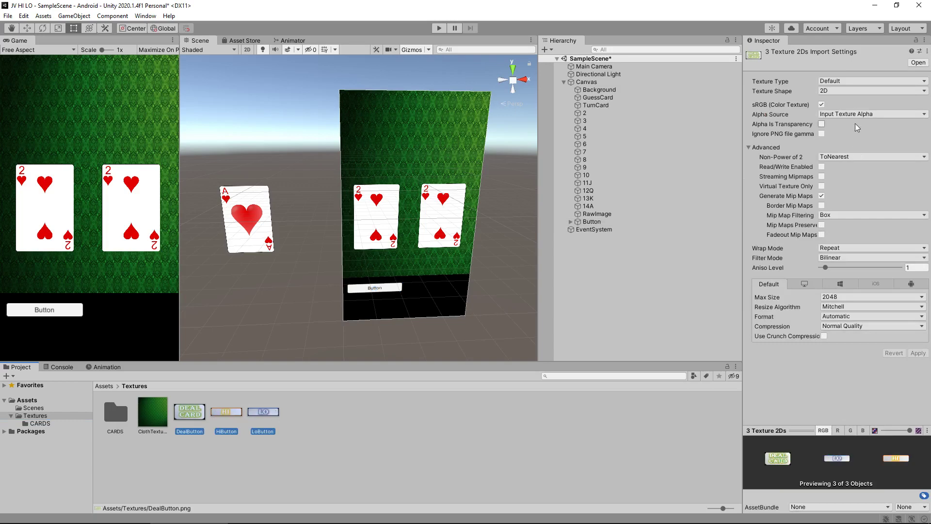
click(868, 82)
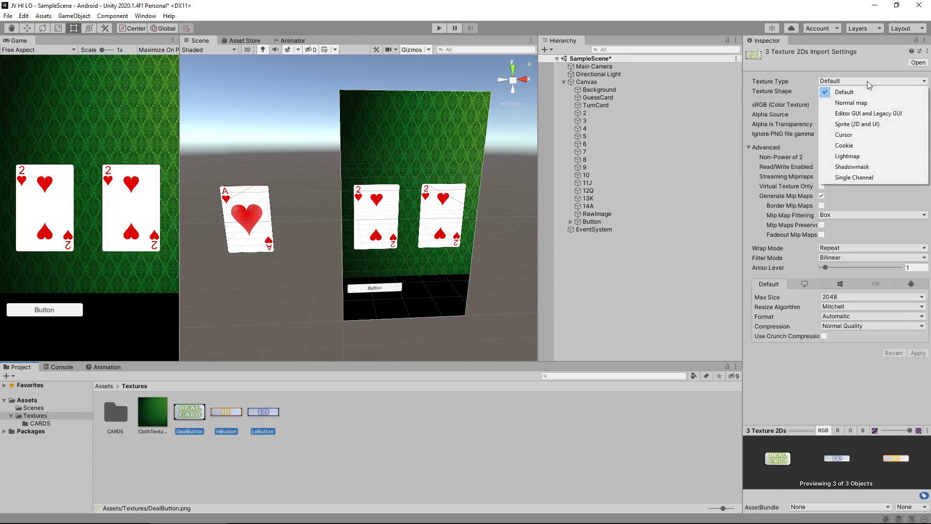
click(869, 124)
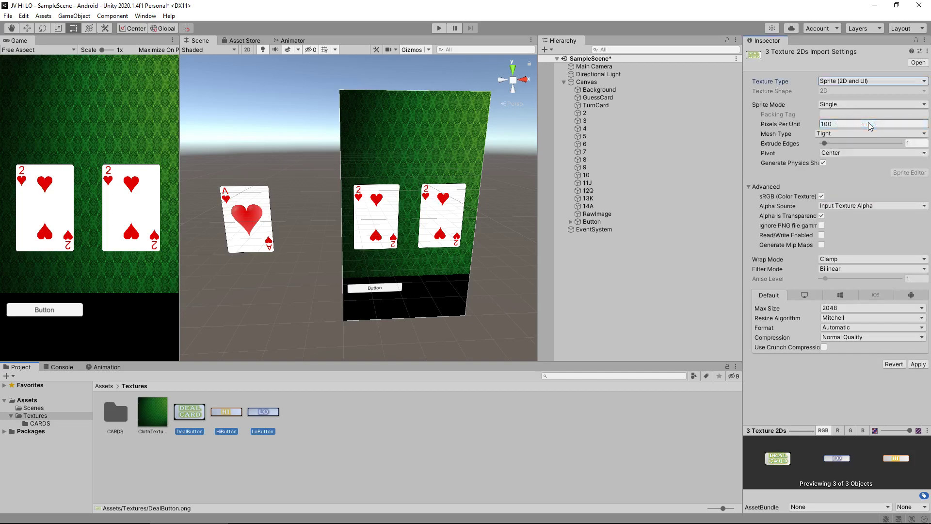
click(920, 363)
click(426, 421)
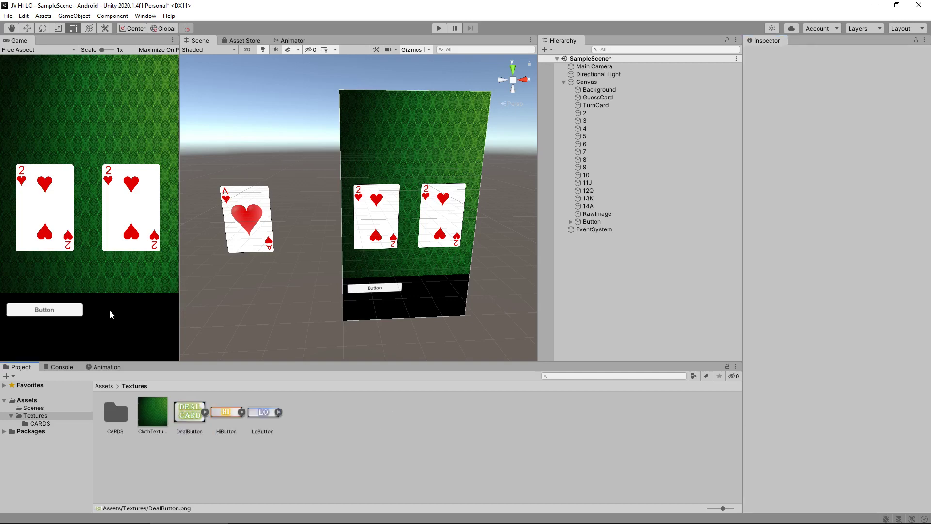
click(365, 290)
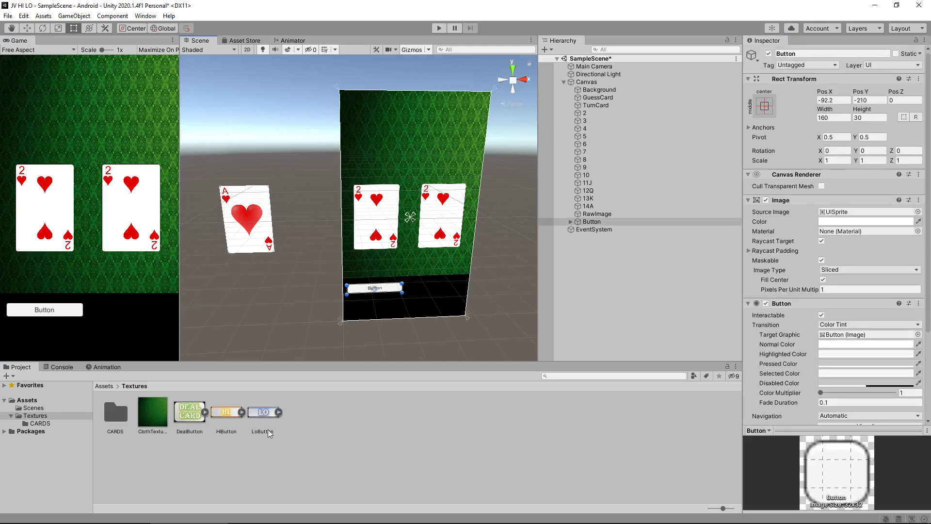
- Give the Button the DealButton sprite and clear its child Text label
drag(191, 416, 885, 213)
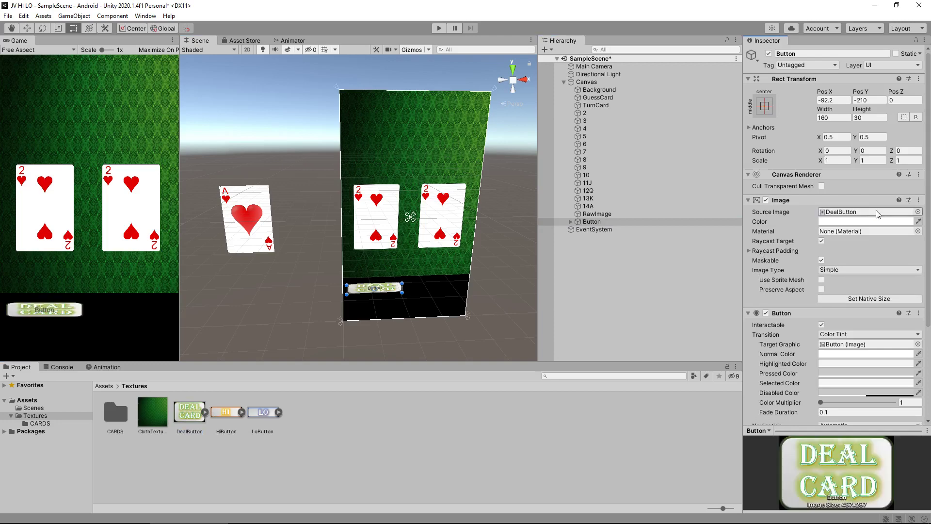
click(571, 222)
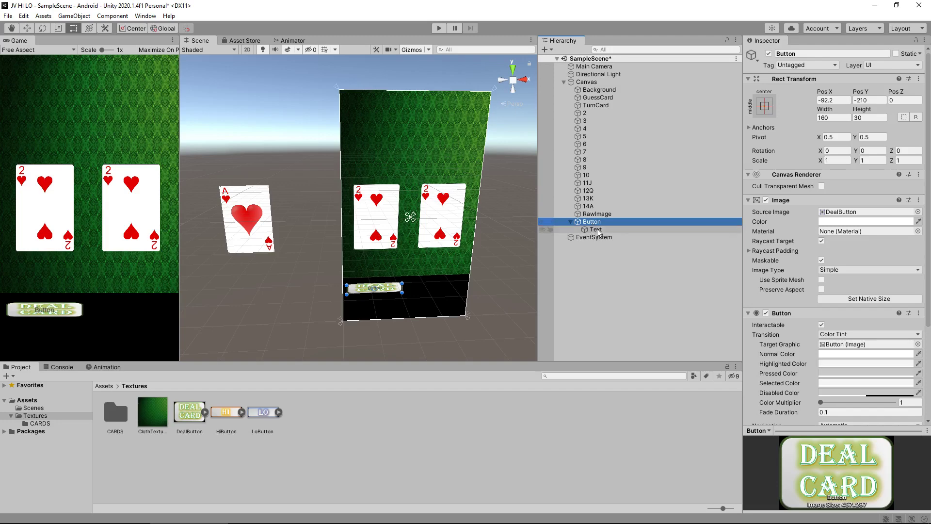
click(596, 230)
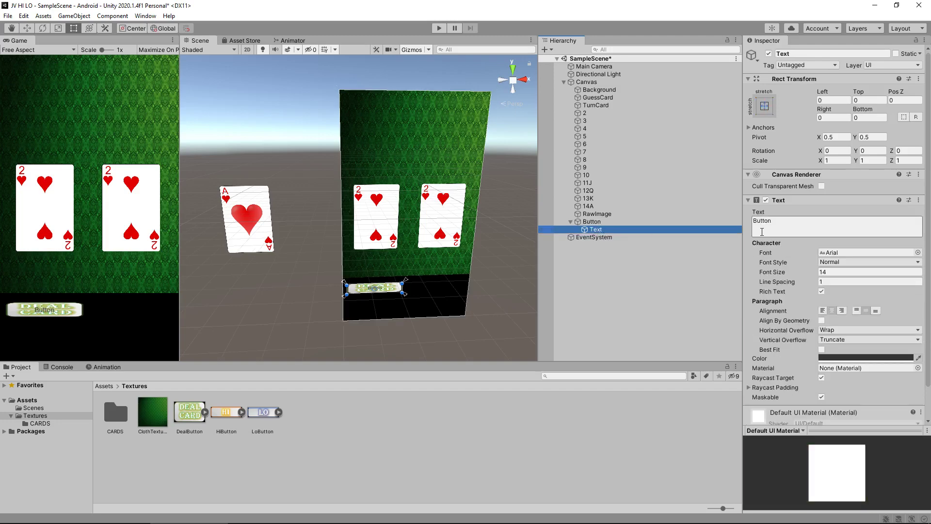
click(781, 227)
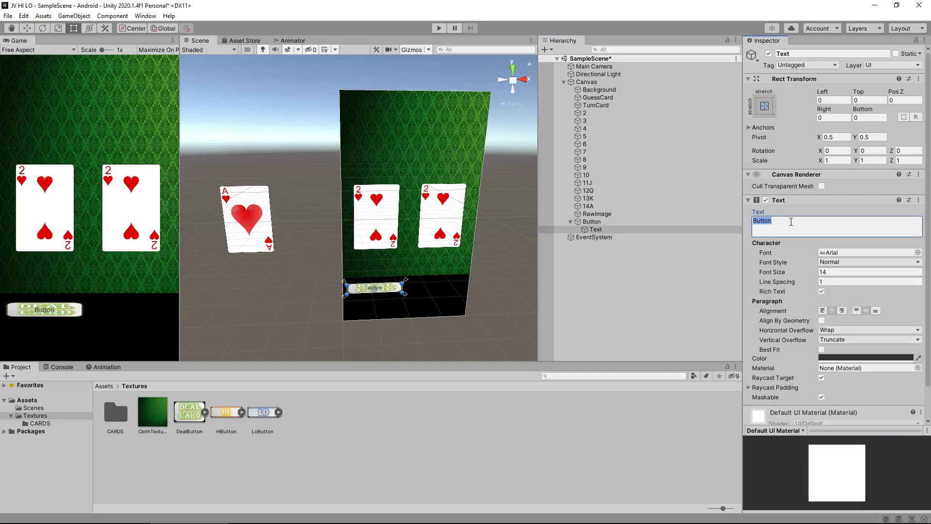
key(BackSpace)
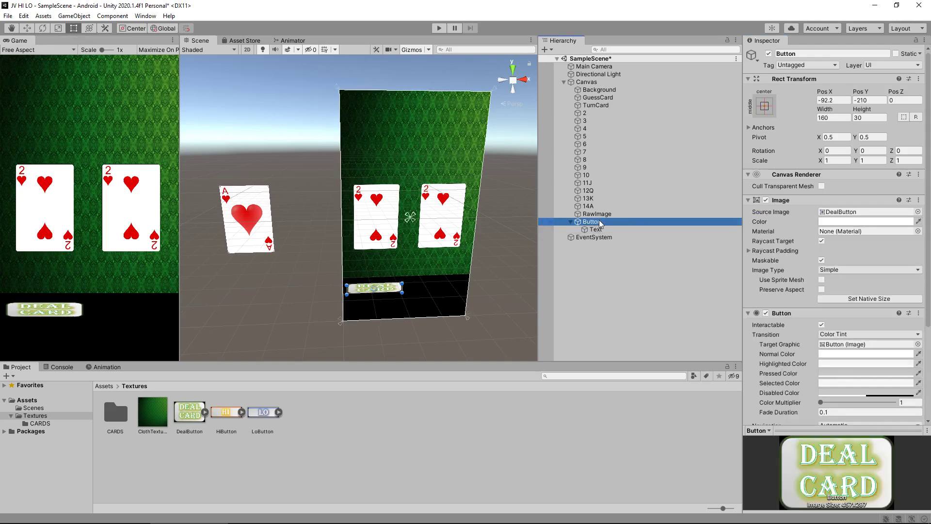
- Set the button Height to 100 and nudge it slightly lower on the strip
click(866, 117)
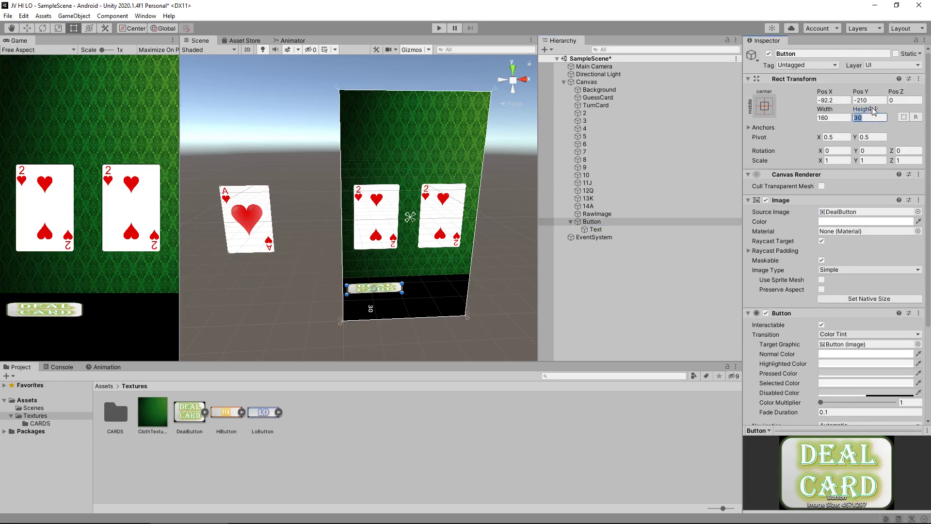
text(100)
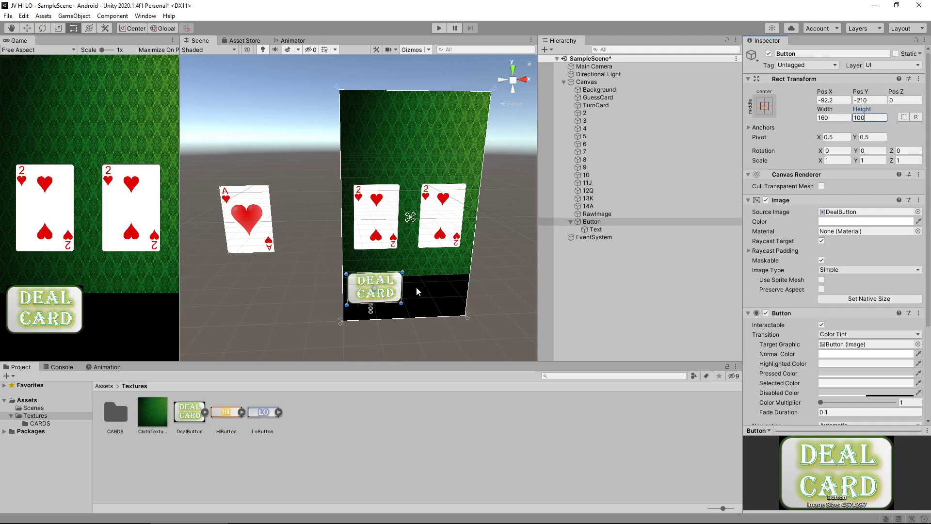
drag(388, 289, 390, 299)
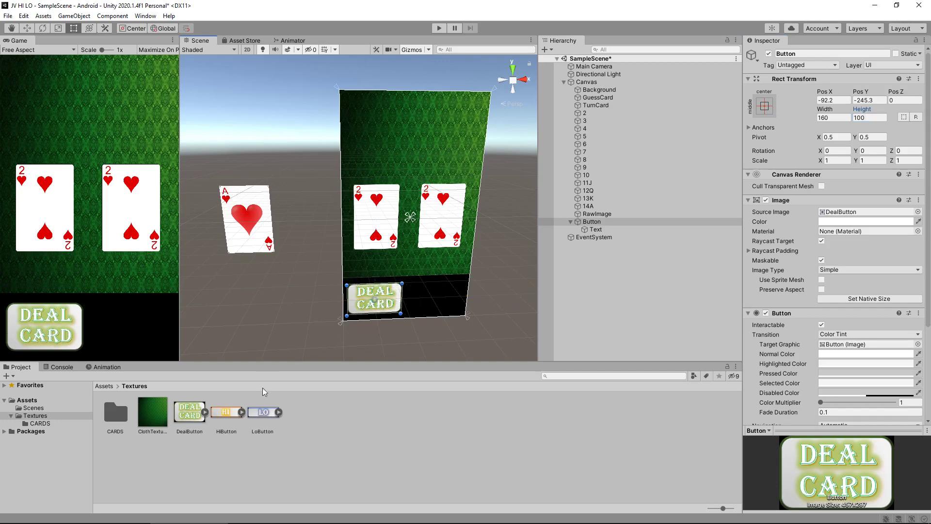
- Duplicate DEAL CARD into a HI button with the HiButton image and height 48, placed right of DEAL CARD and raised
click(598, 223)
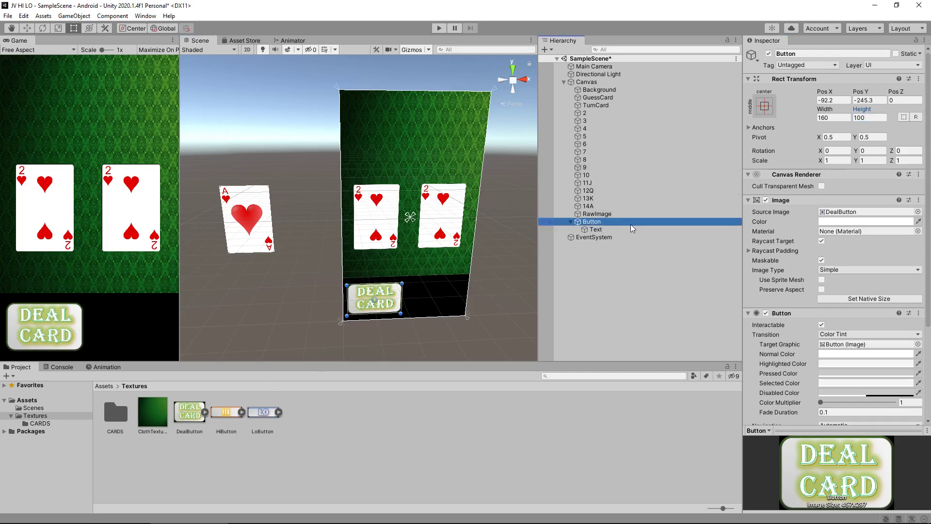
key(ctrl+d)
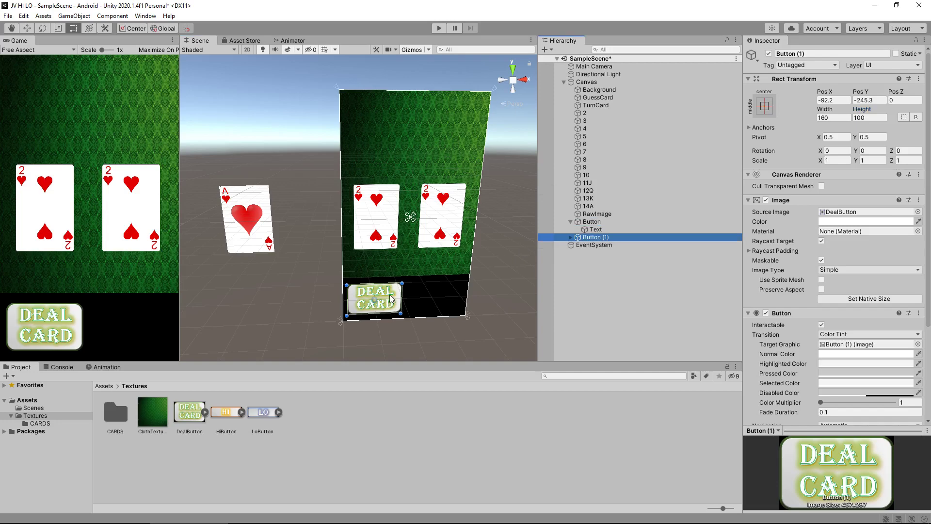
drag(392, 297, 452, 298)
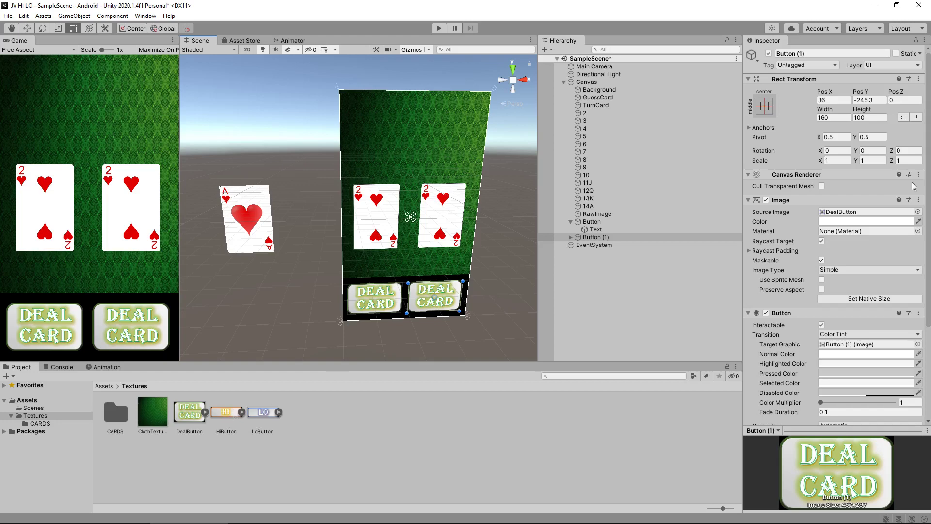
drag(224, 409, 871, 214)
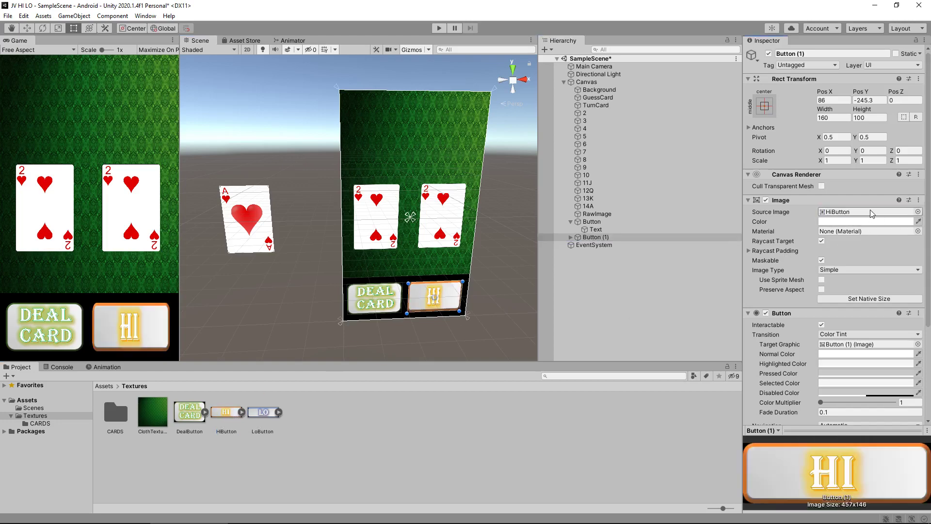
click(873, 117)
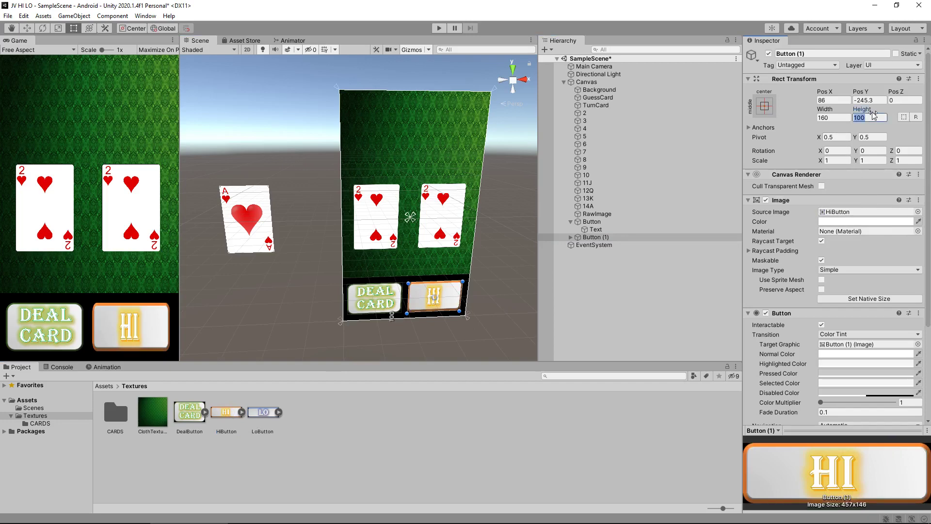
text(48)
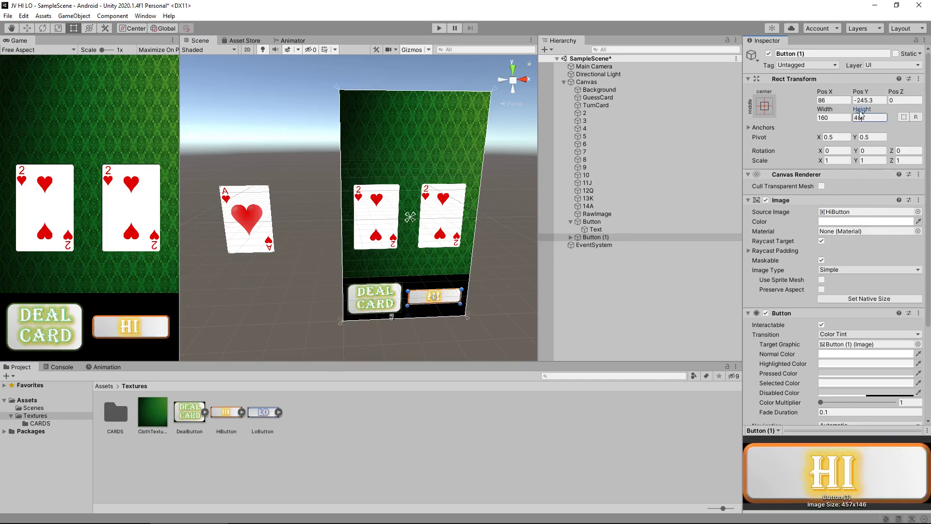
click(454, 298)
drag(453, 298, 452, 290)
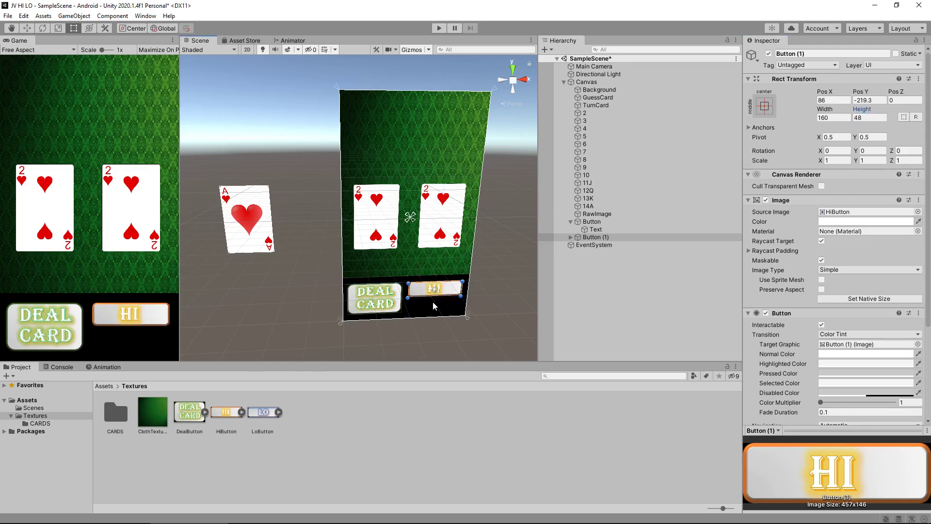
- Duplicate the HI button into a LO button below it with the LoButton image
key(ctrl+d)
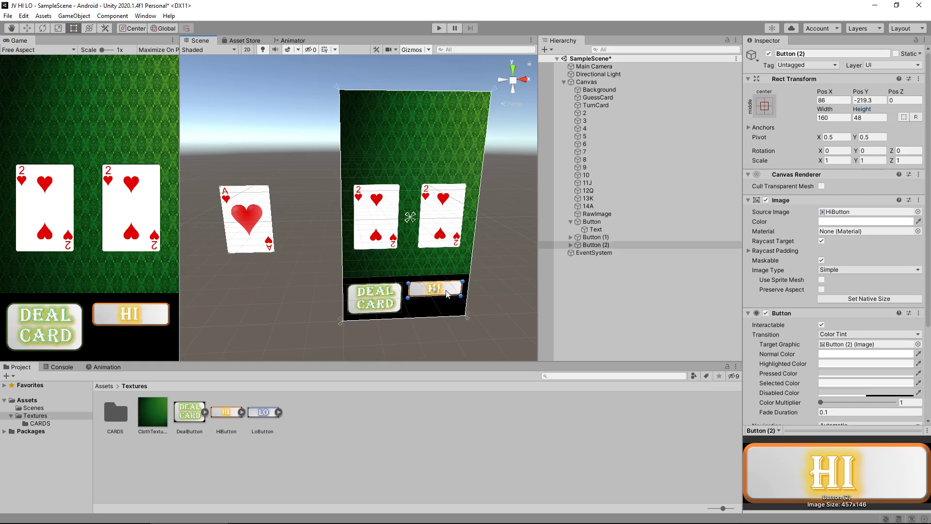
drag(446, 292, 447, 310)
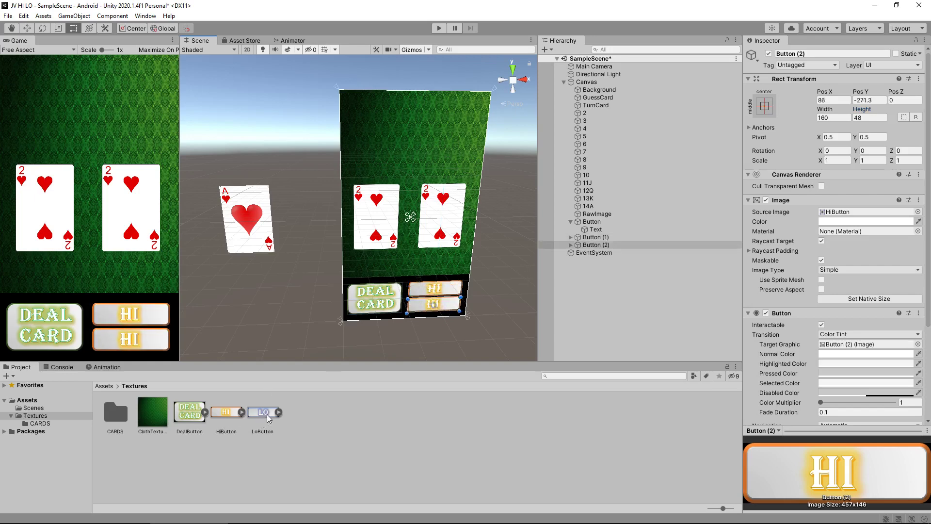
drag(266, 414, 867, 214)
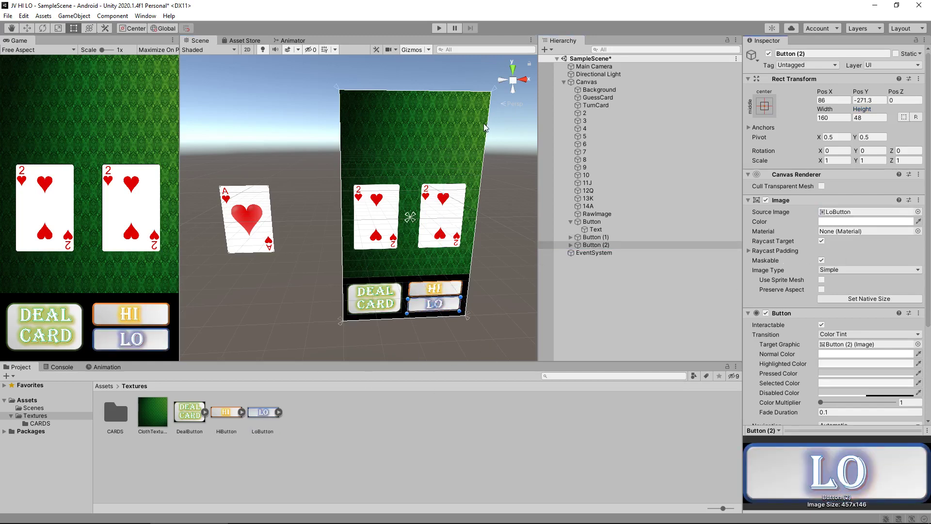
- Enter Play mode and test the DEAL CARD and HI buttons in the Game view
click(436, 28)
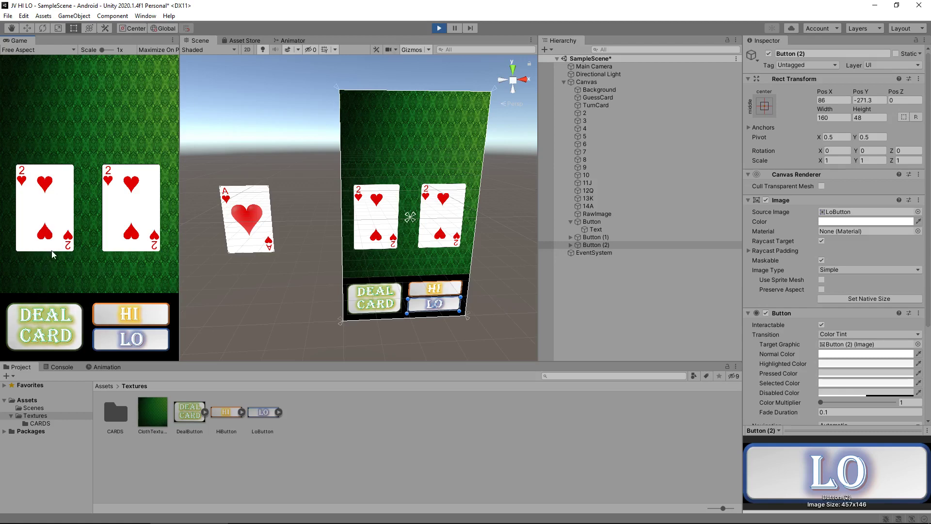
click(43, 323)
click(114, 312)
click(64, 326)
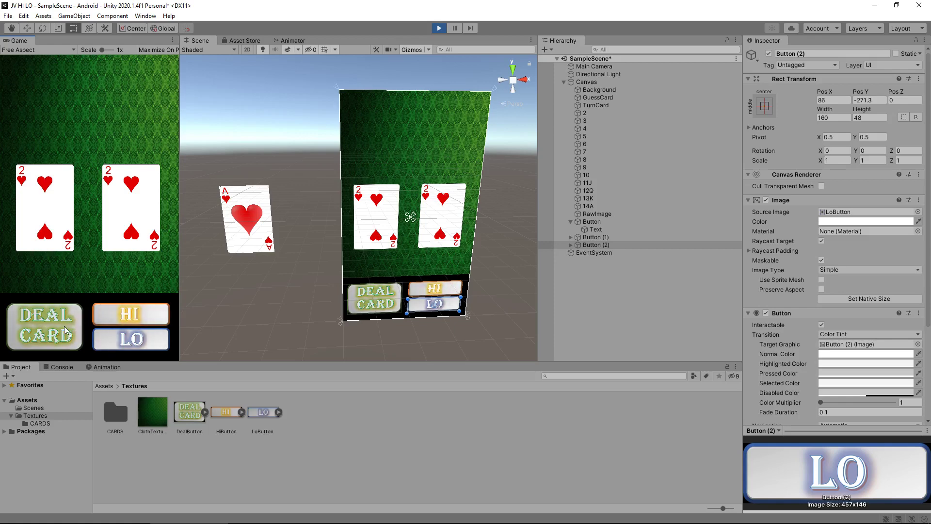